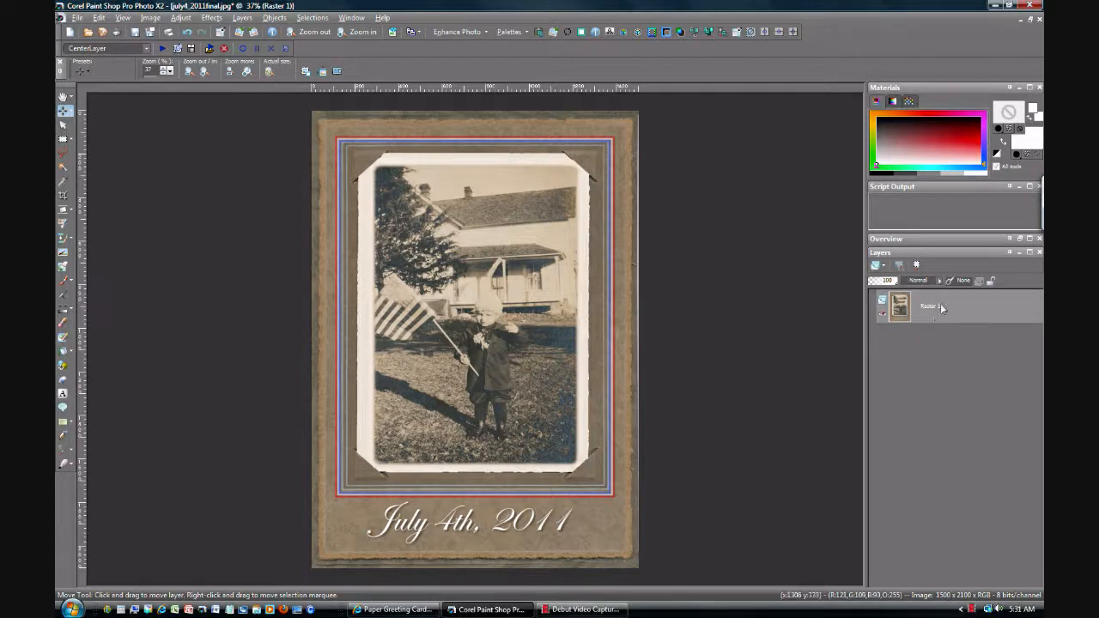
Step: Check the card image's file type, dimensions and resolution in the current image information
mouse_move(914, 316)
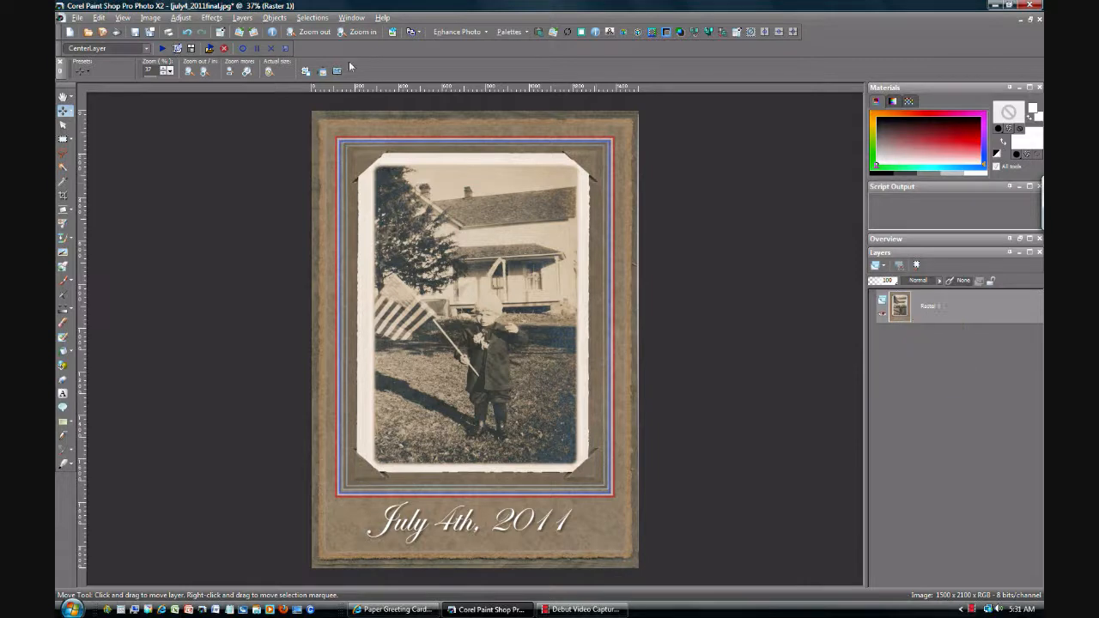
click(271, 31)
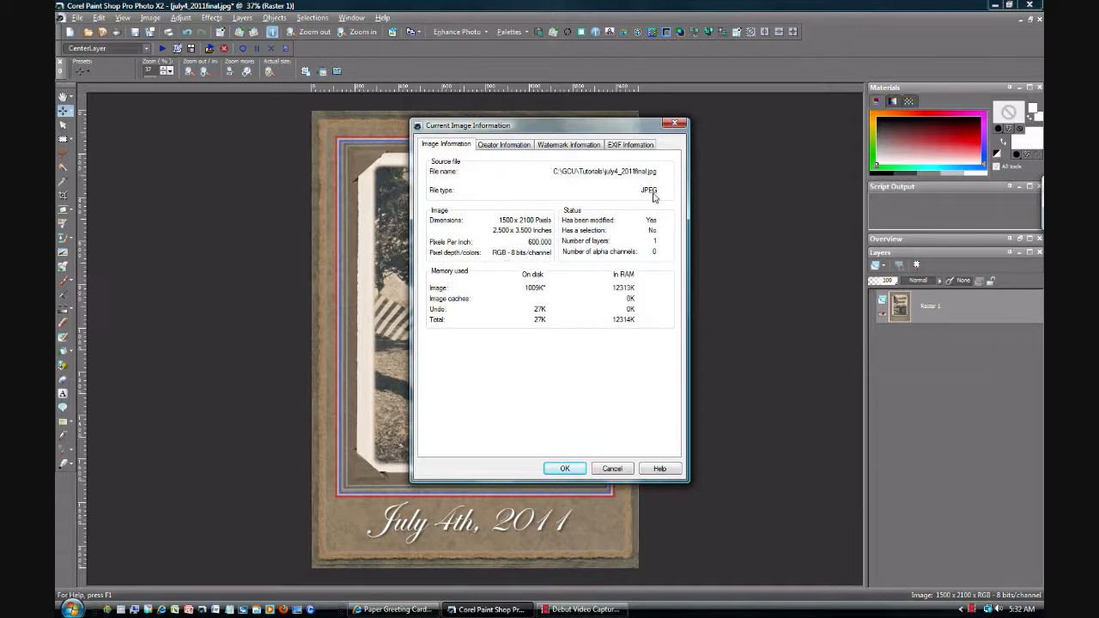
click(565, 468)
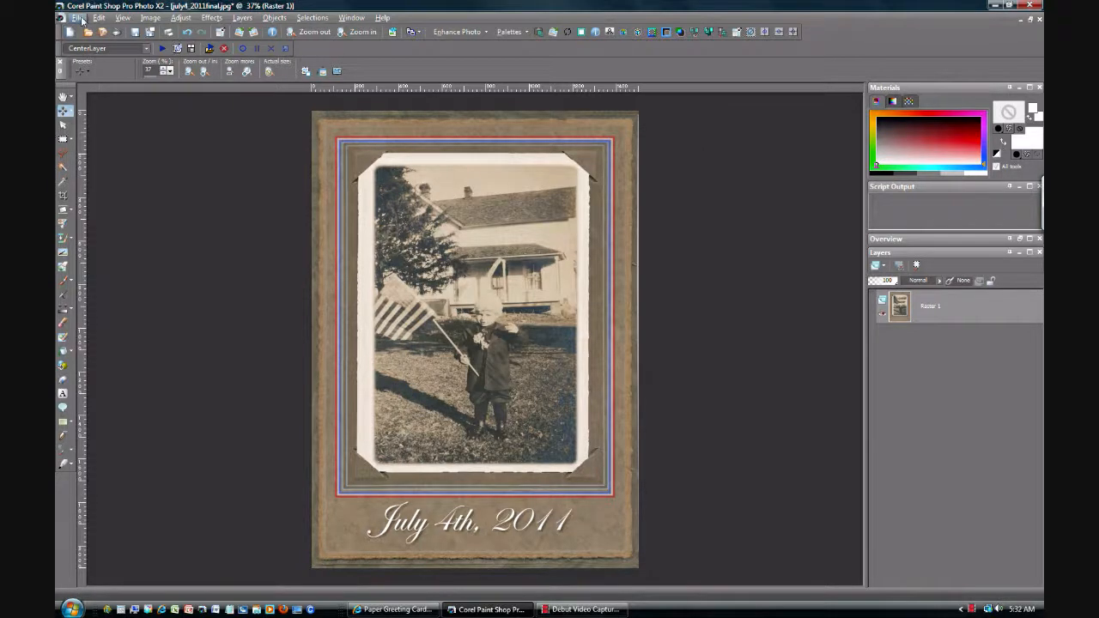
Step: Save the card image as the JPEG july4_2011final.jpg in the Tutorials folder, replacing the existing file
click(76, 17)
click(99, 126)
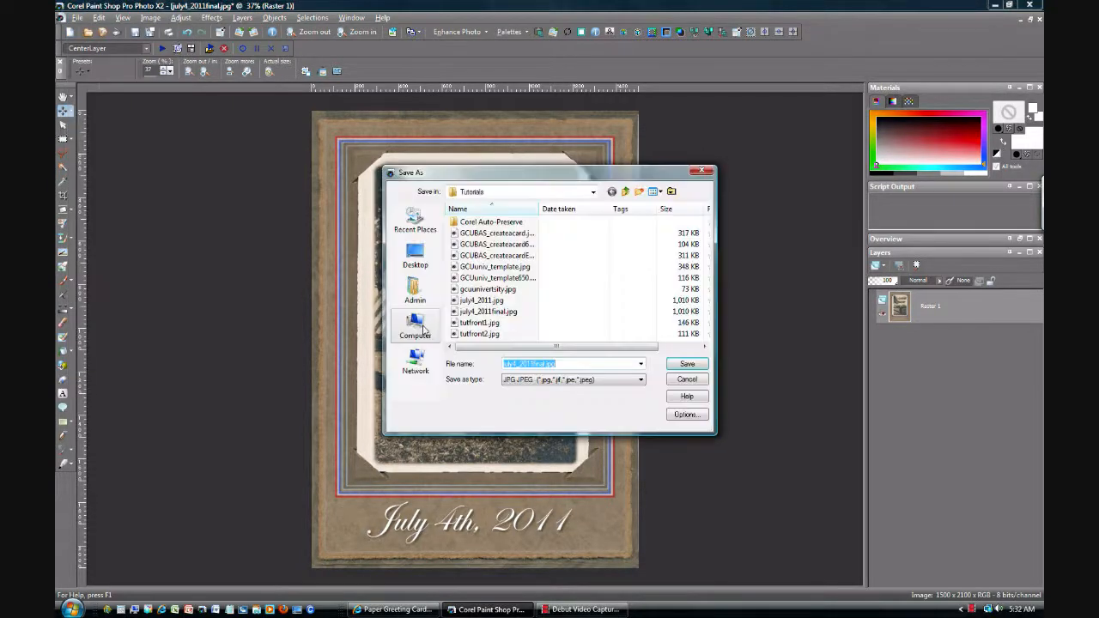
click(551, 366)
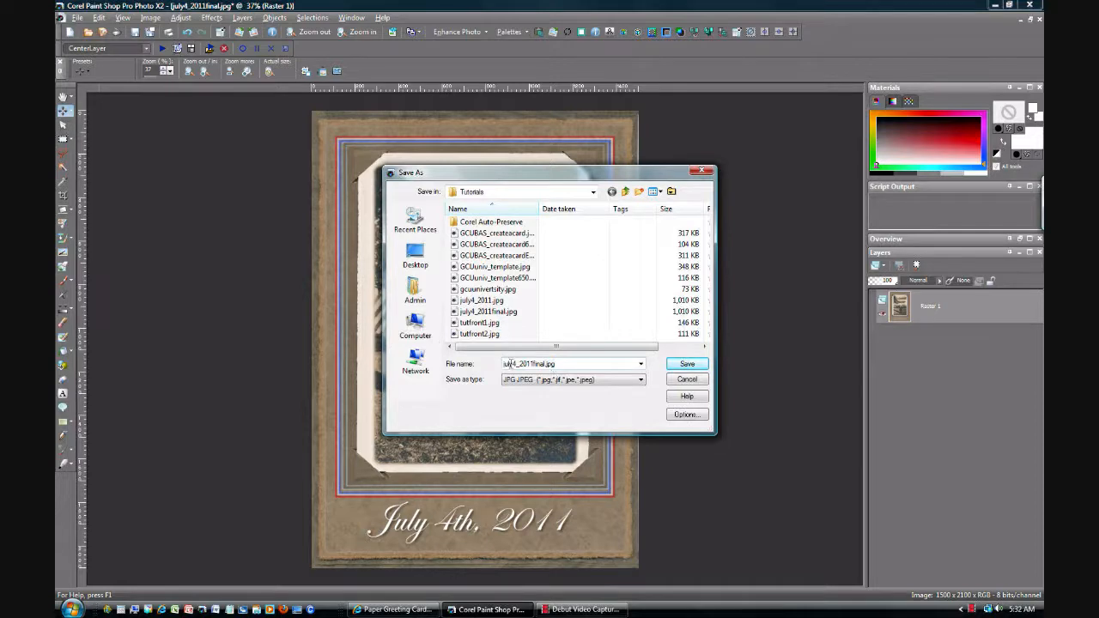
click(686, 365)
click(557, 332)
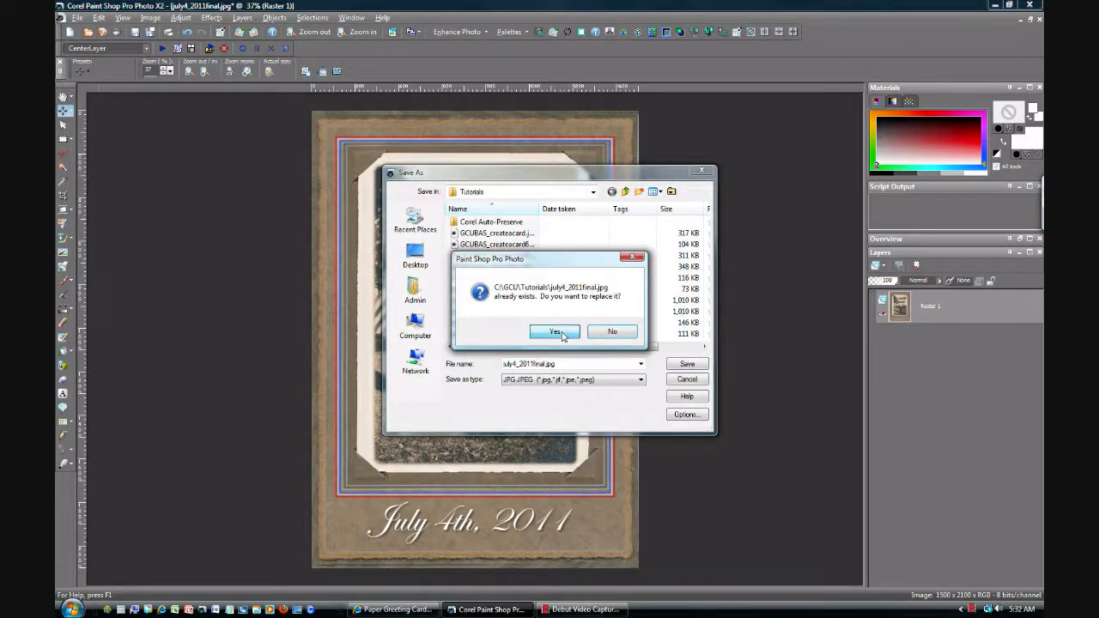
click(600, 334)
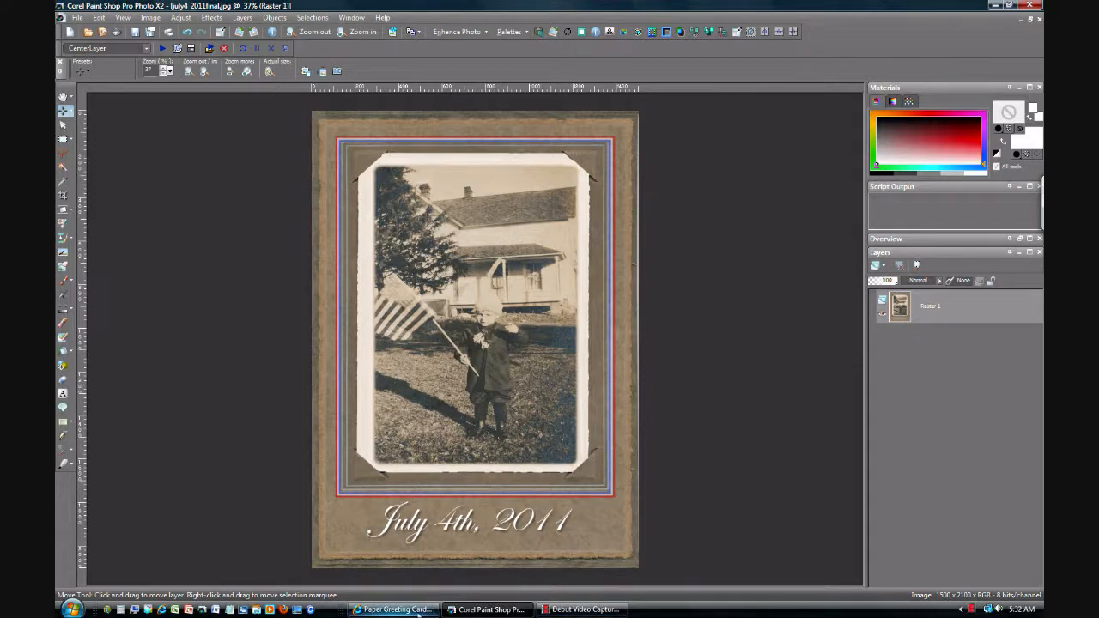
Step: Switch to the Greeting Card Universe site in Internet Explorer and open the store's Create a Card page
click(418, 609)
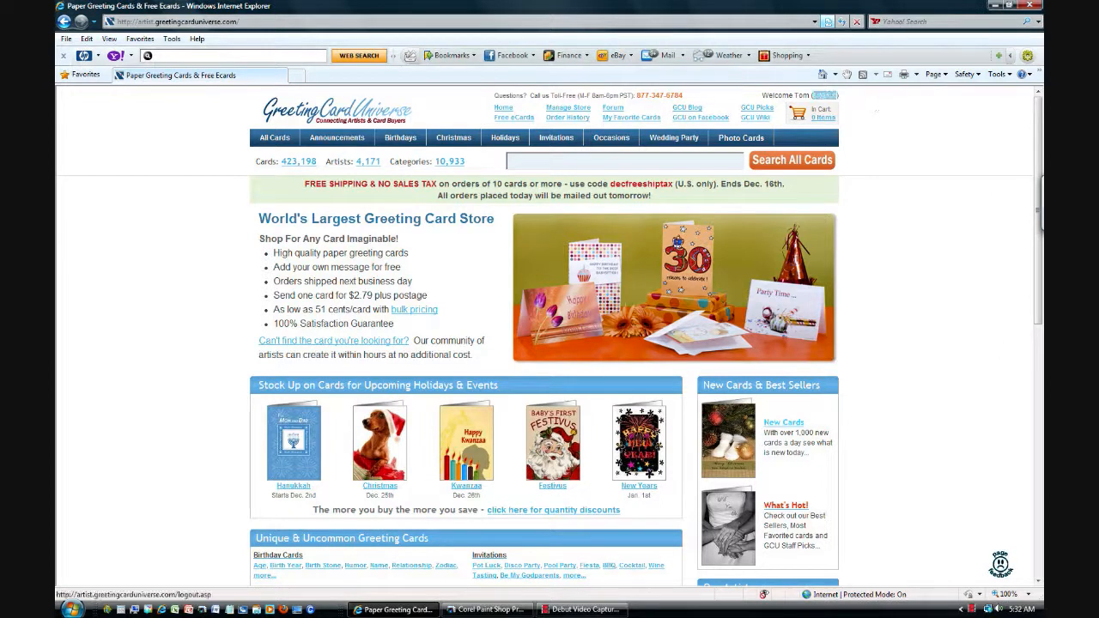
click(556, 112)
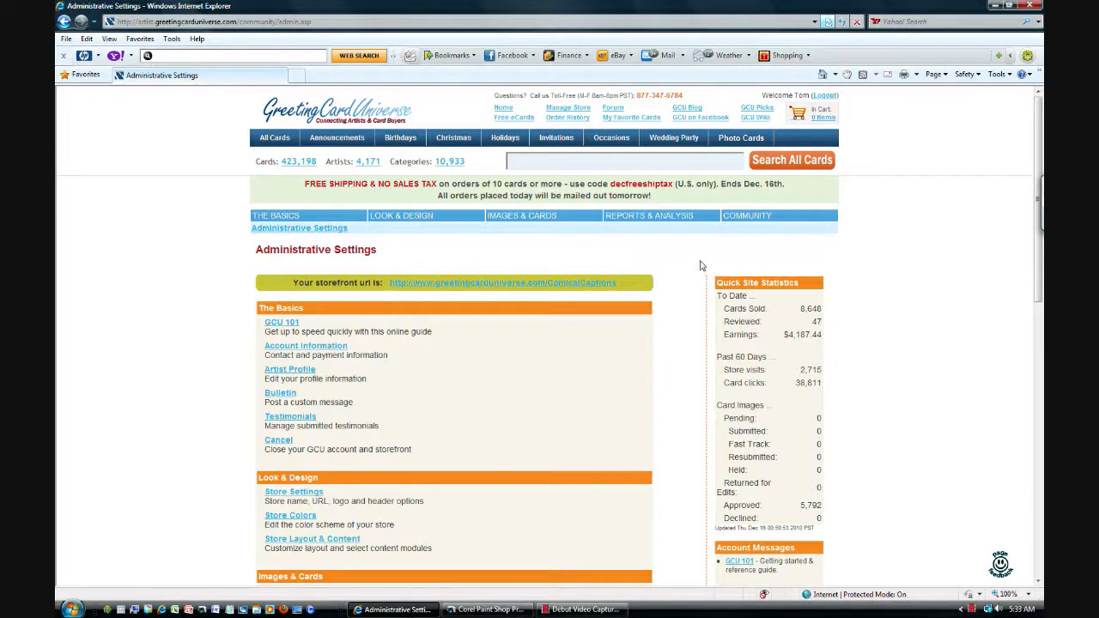
mouse_move(519, 221)
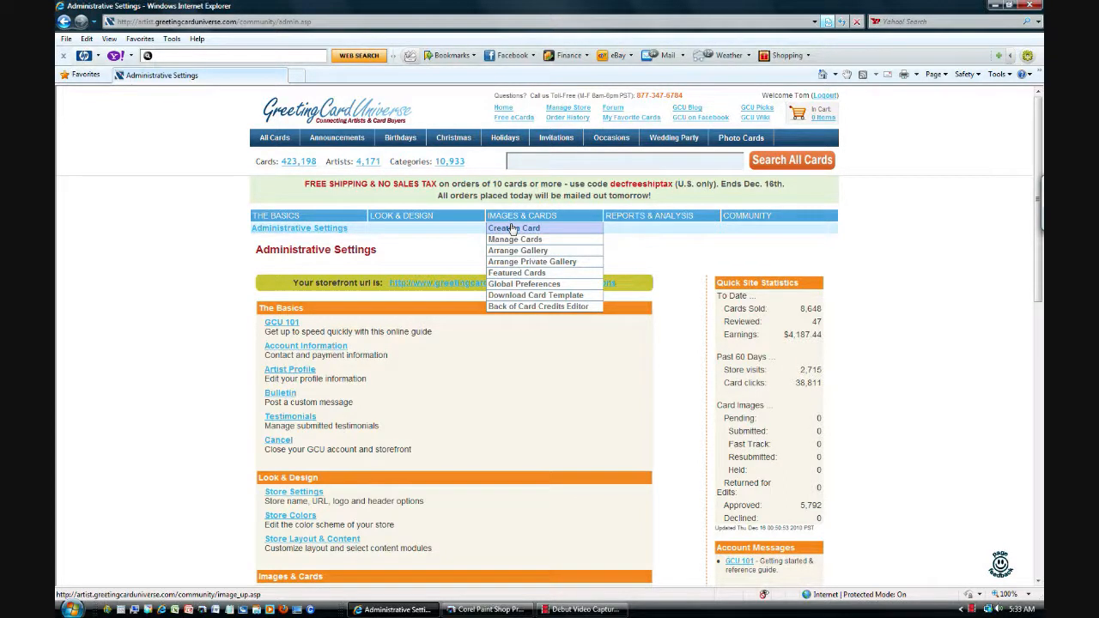
click(514, 228)
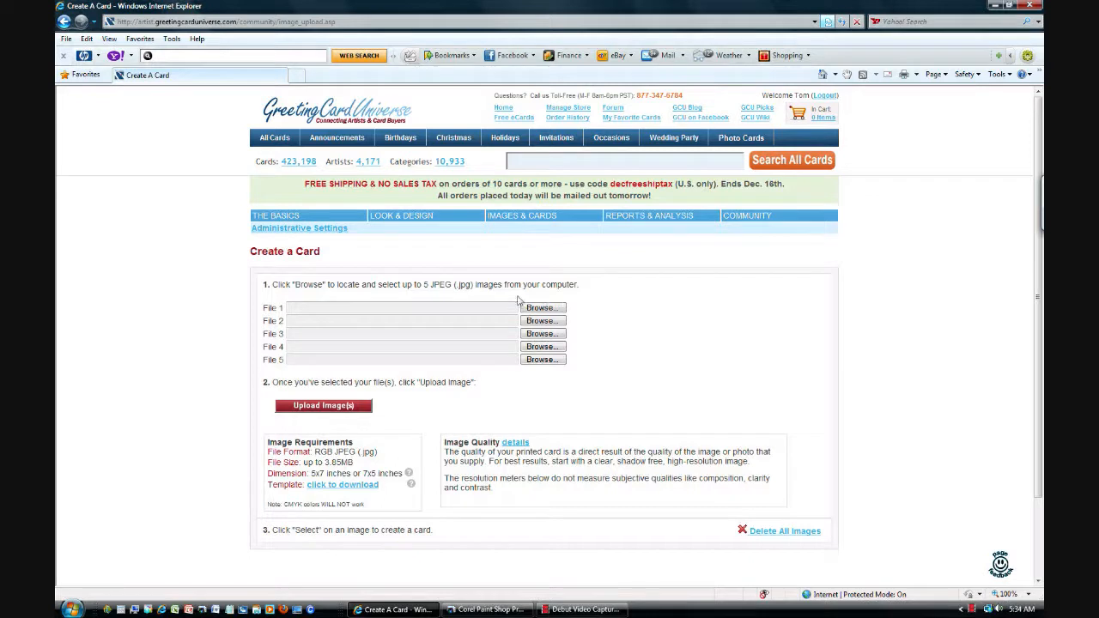
Step: Upload july4_2011final.jpg from the Tutorials folder and select the uploaded image for a new card
click(473, 307)
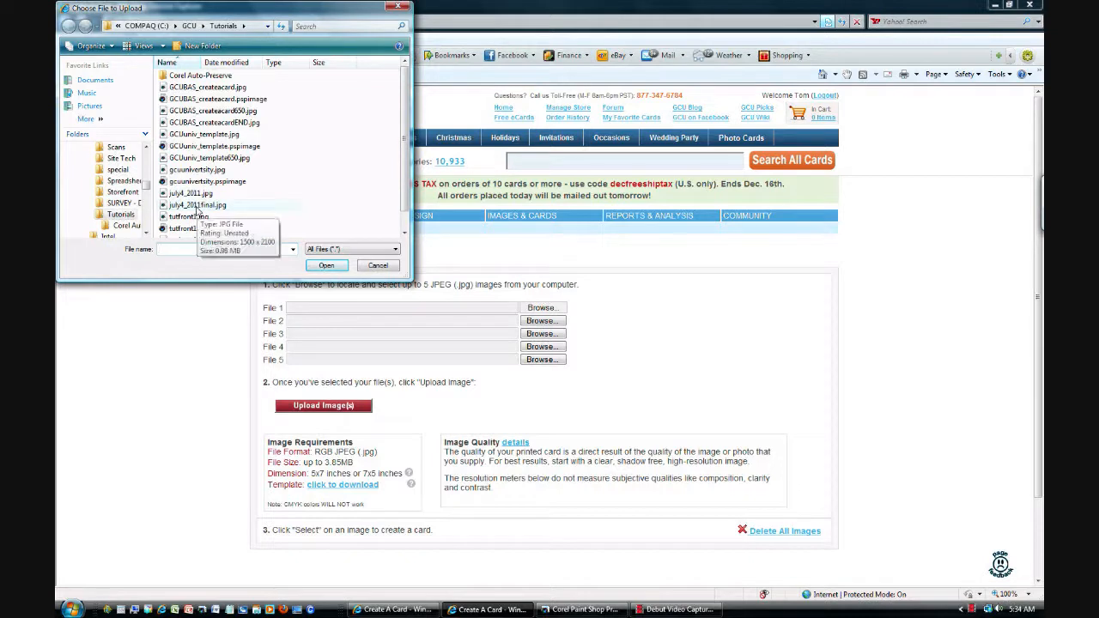
click(198, 210)
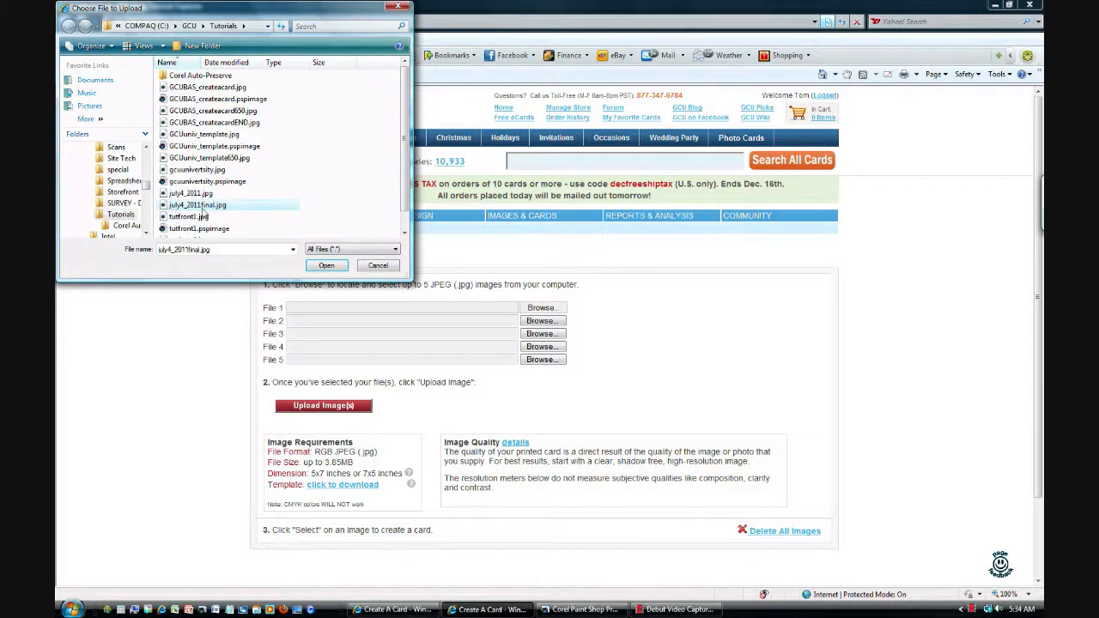
click(326, 265)
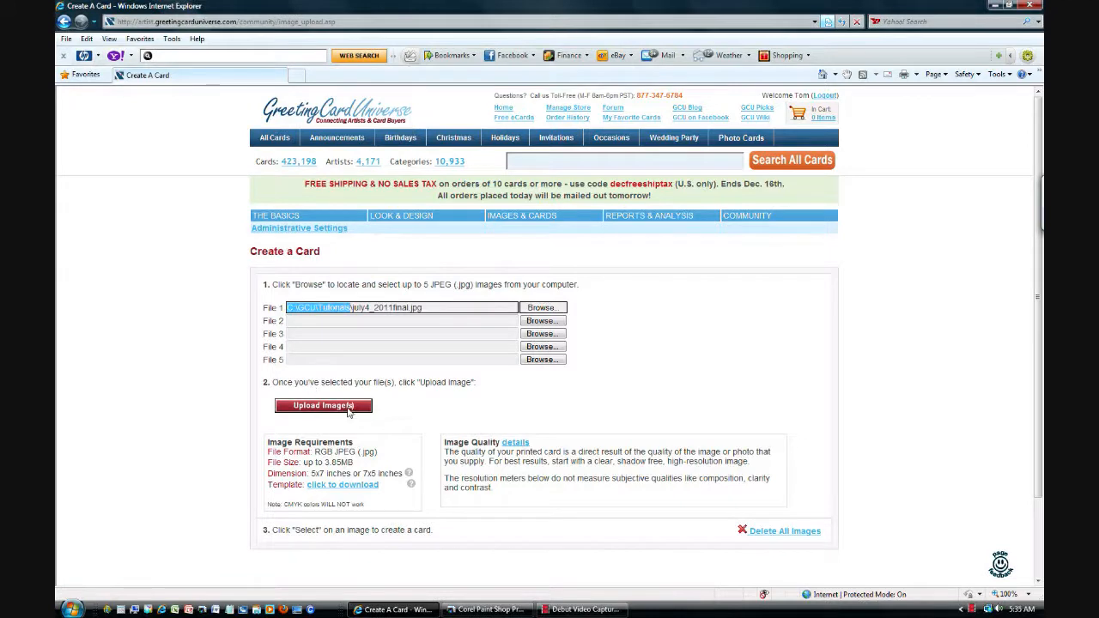
click(350, 411)
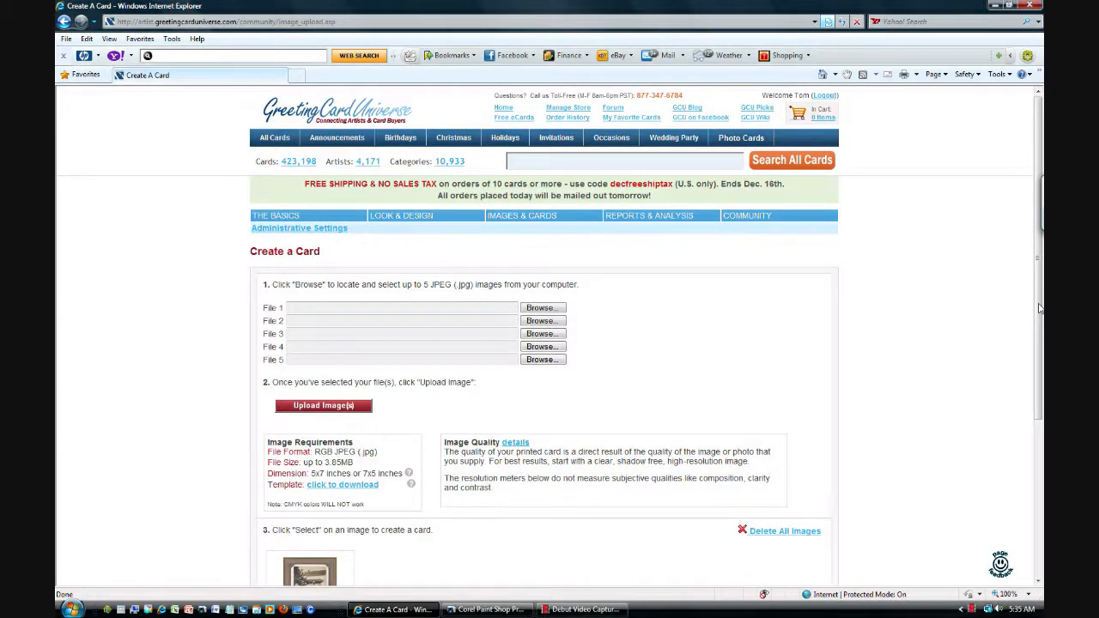
scroll(614, 374, down, 4)
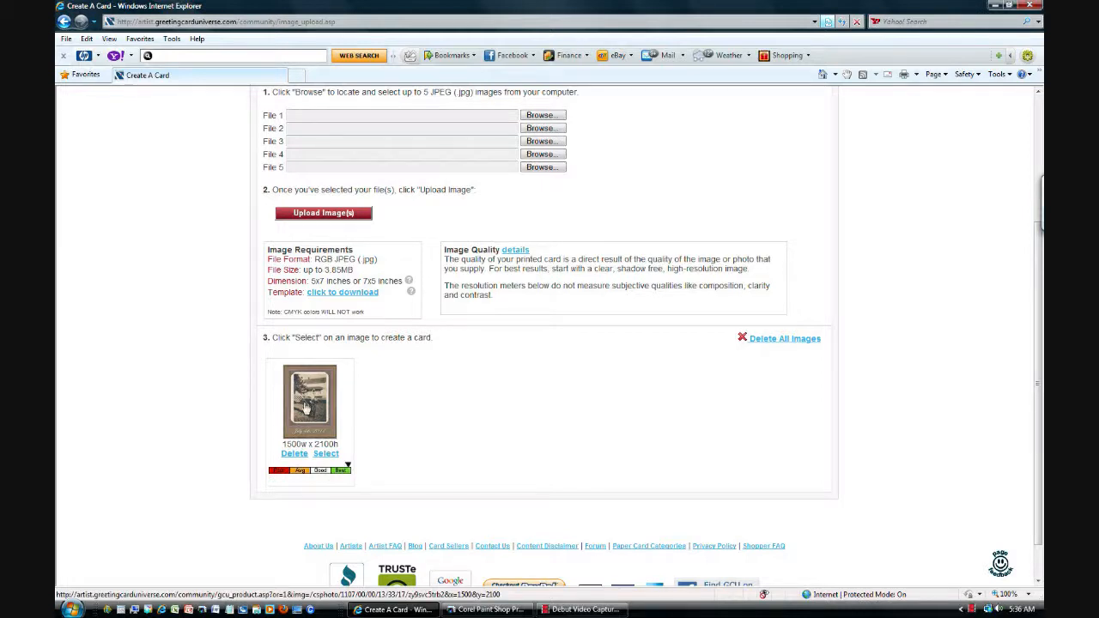
click(327, 456)
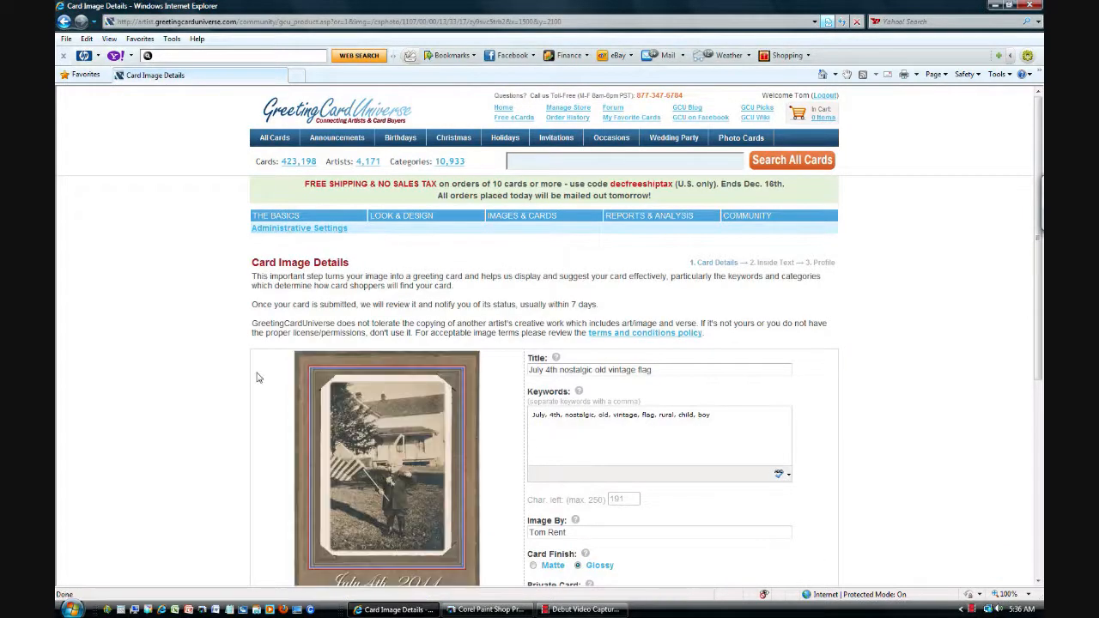
Step: Replace the card title with "July 4th Nostalgic Vintage Flag"
scroll(256, 380, down, 2)
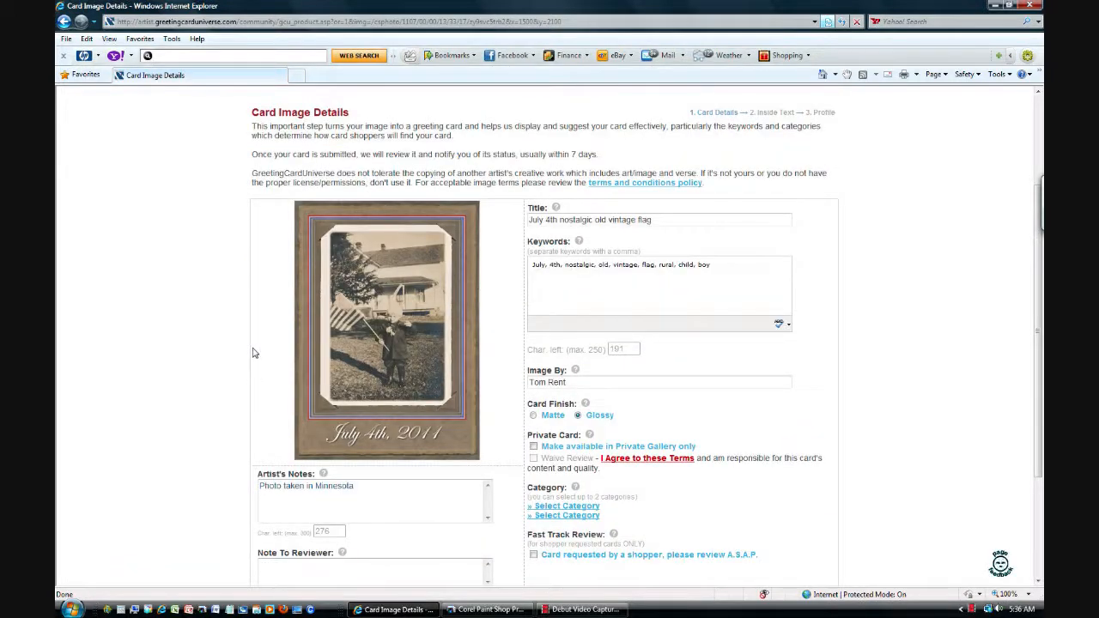
click(659, 220)
drag(651, 220, 495, 224)
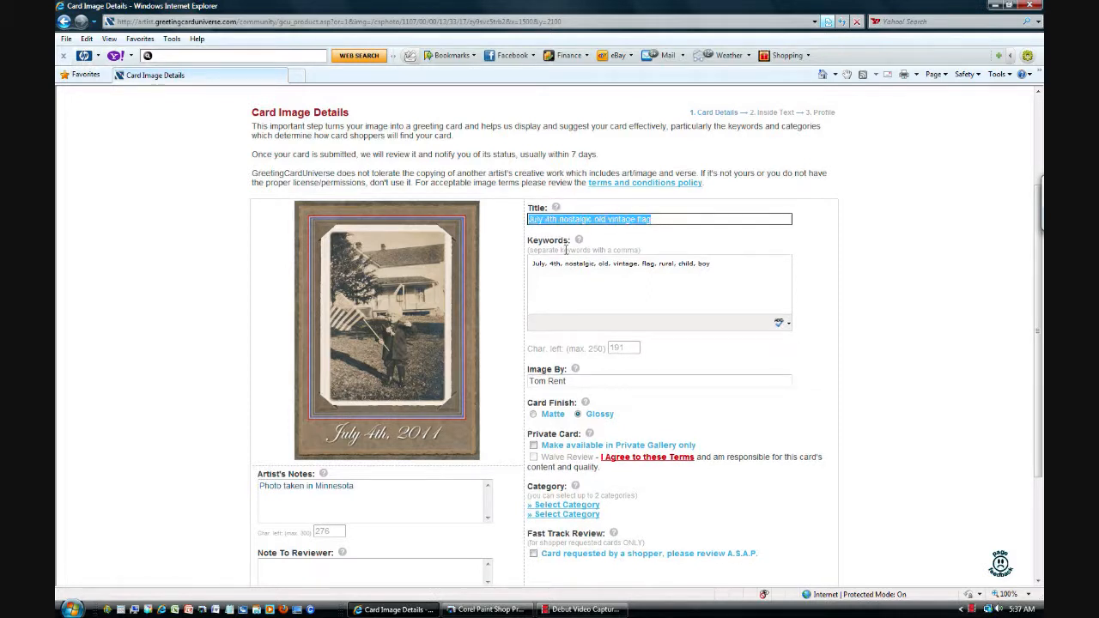
key(Delete)
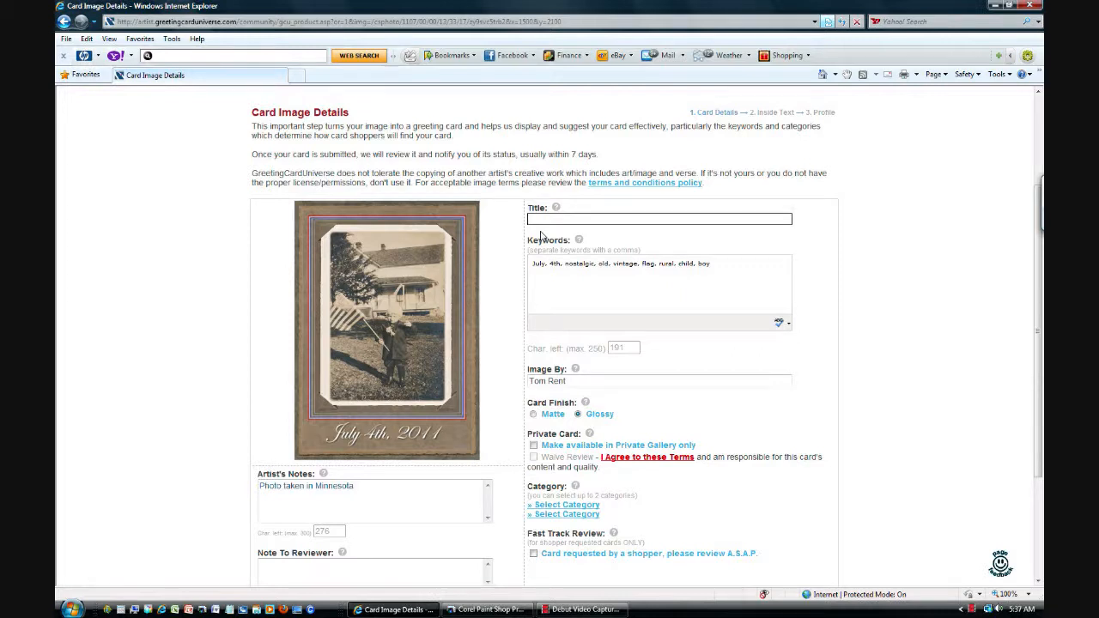
text(July )
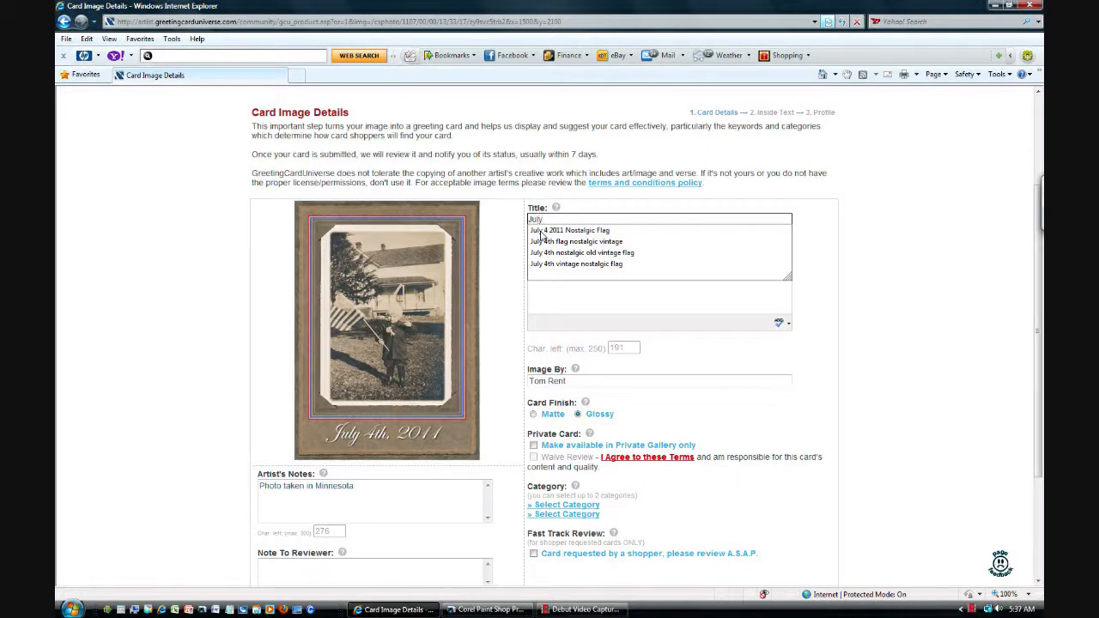
text(4th)
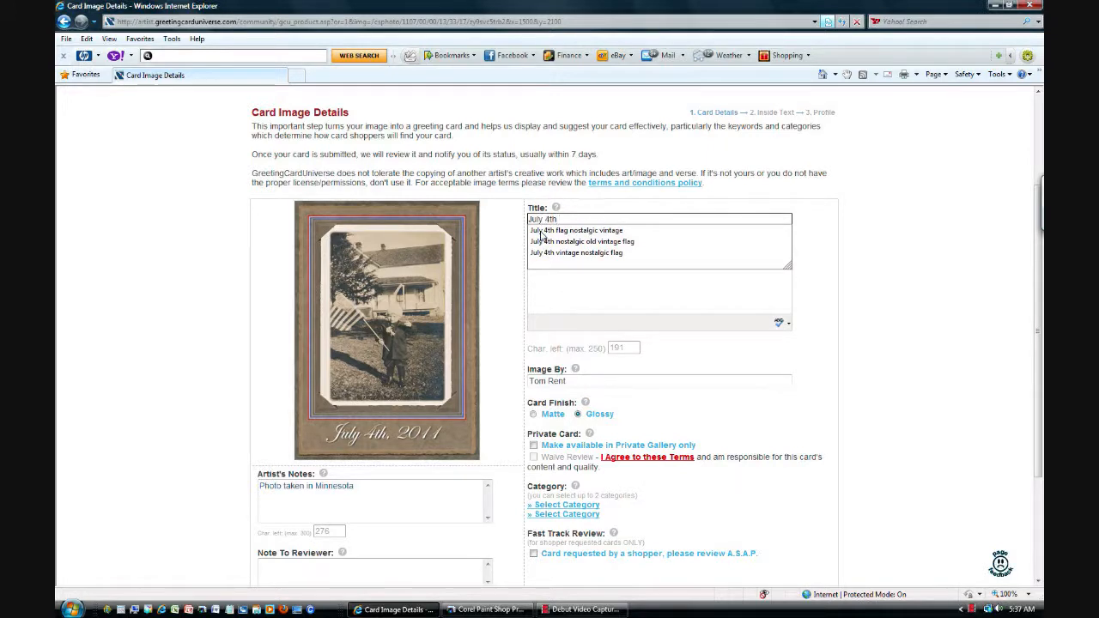
text( Nostal)
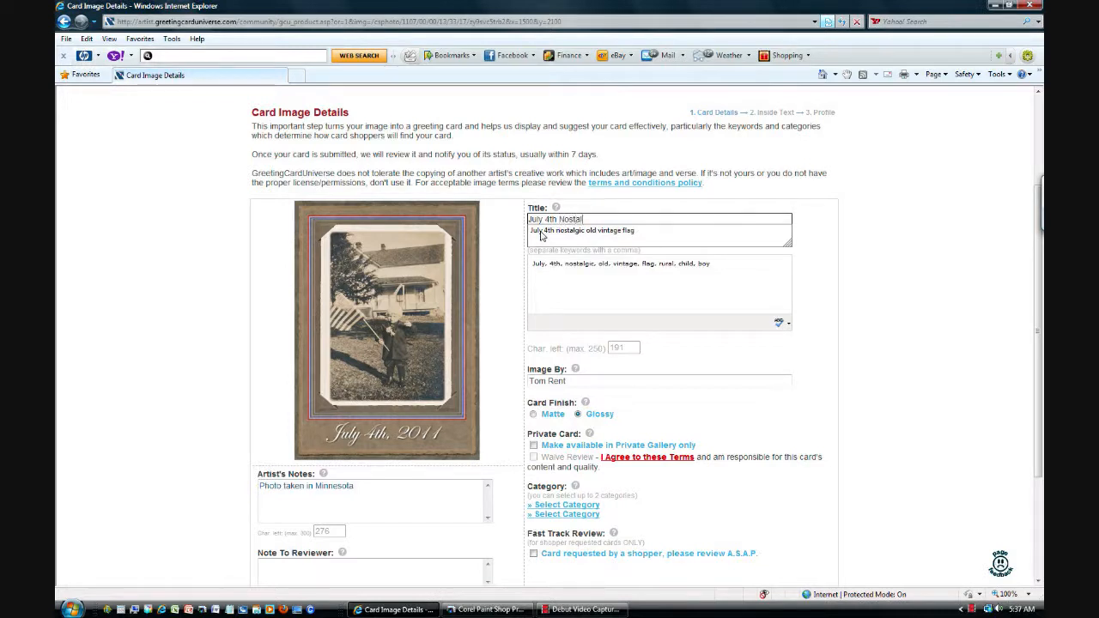
text(gic Vin)
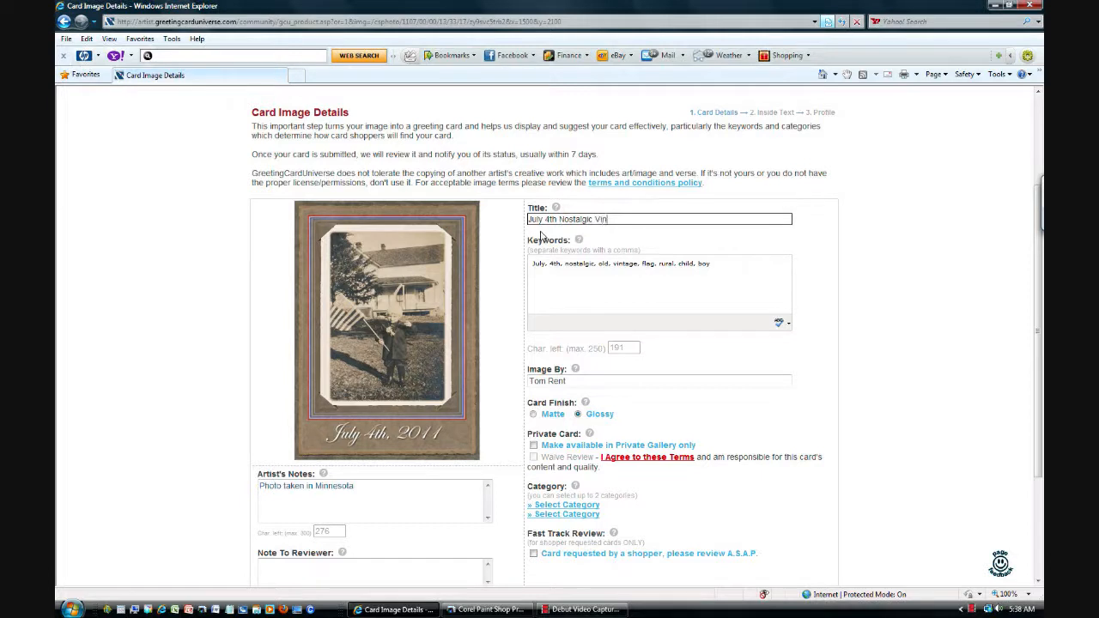
text(tage Flag)
Step: Replace the keywords "rural, child, boy" after "flag" with "fourth, four"
drag(711, 263, 659, 264)
key(Delete)
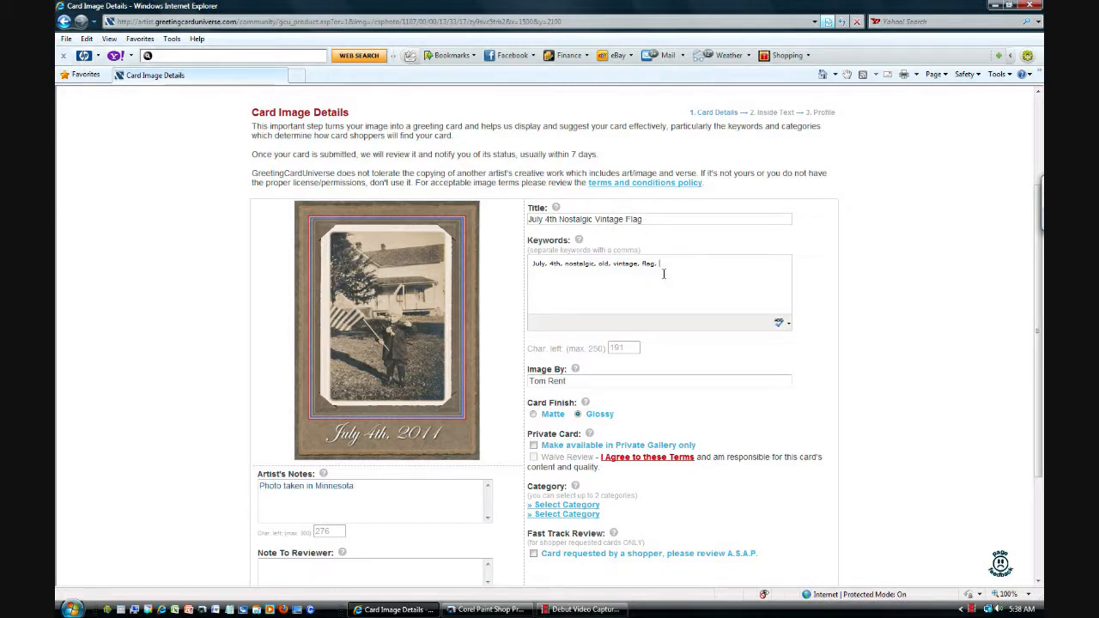
text(fourth, f)
text(our)
Step: Add a period after "Photo taken in Minnesota" in the artist's notes
scroll(573, 297, down, 2)
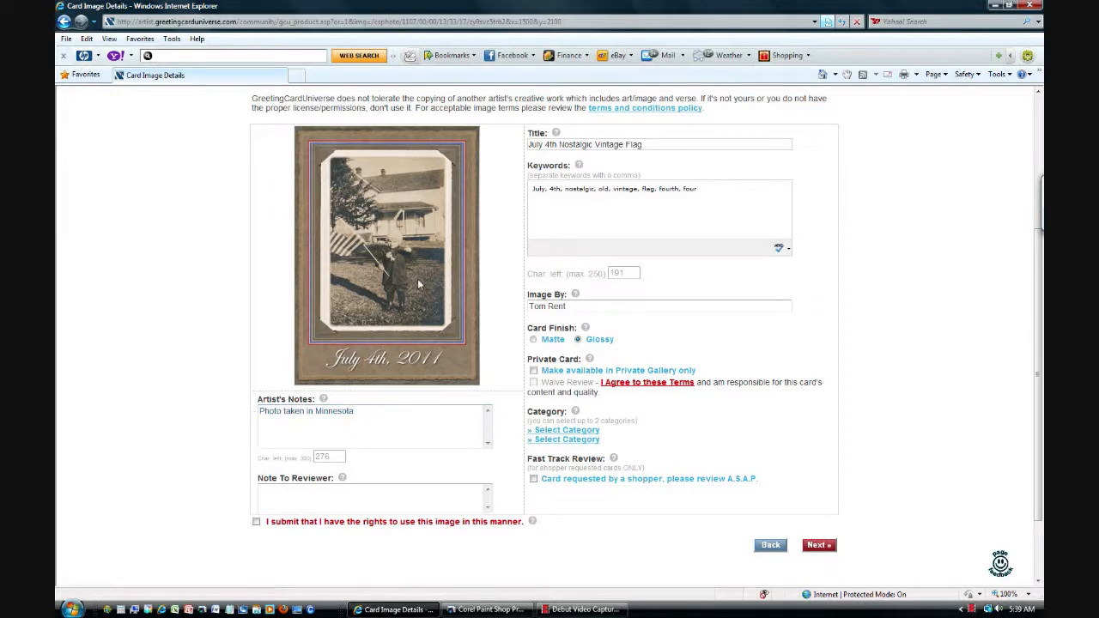
click(376, 412)
click(363, 411)
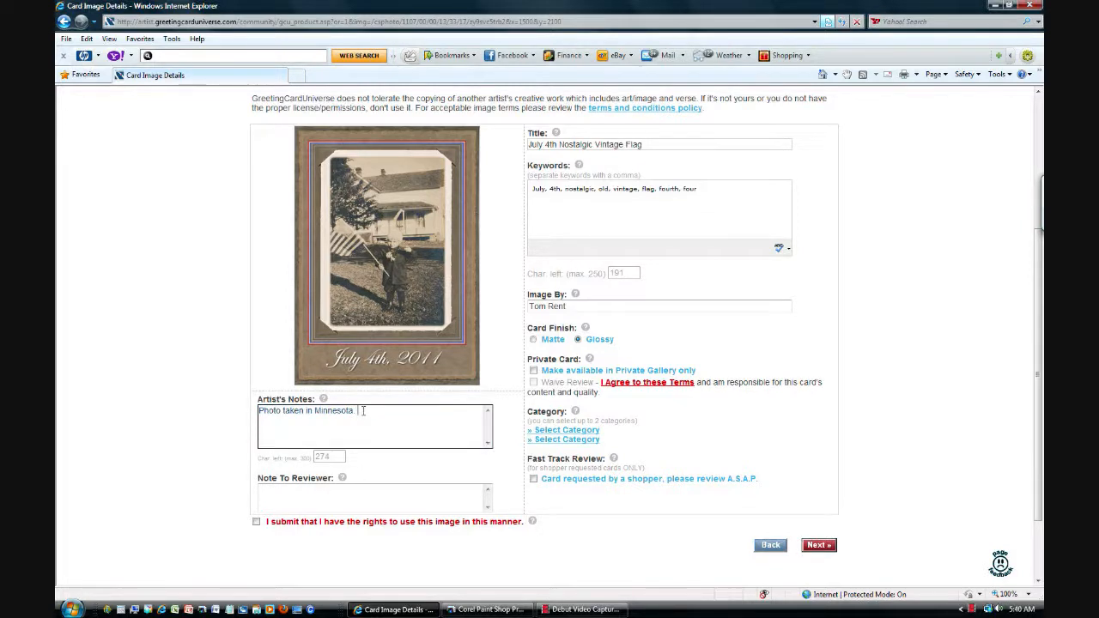
Step: Enter the note to the reviewer "Photo is from our family album."
click(375, 497)
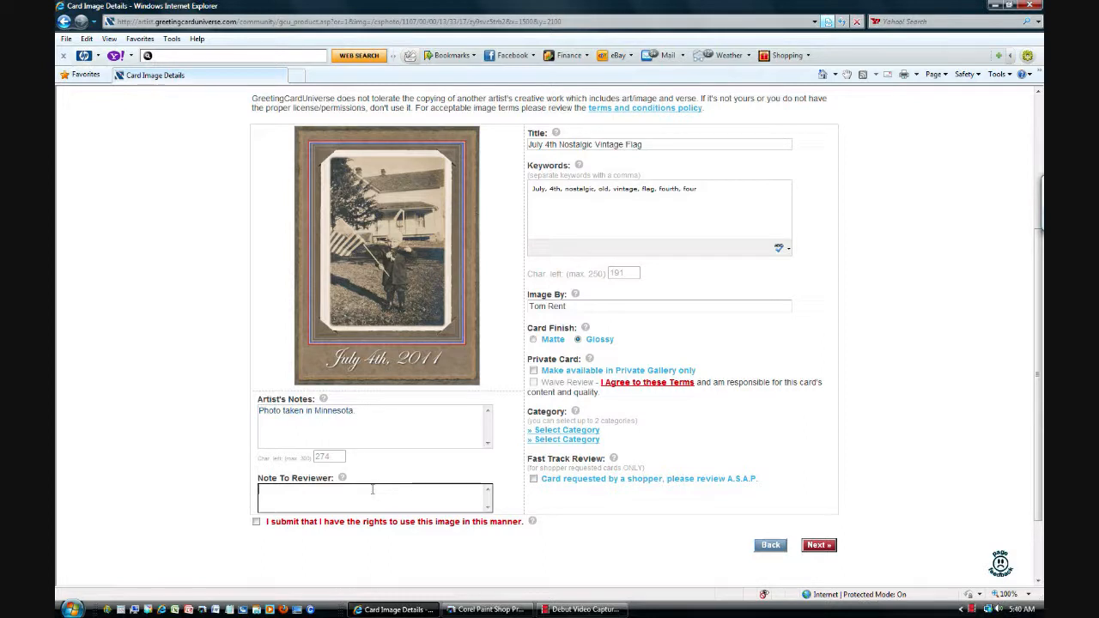
text(Photo is from our famili)
key(BackSpace)
text(y album.)
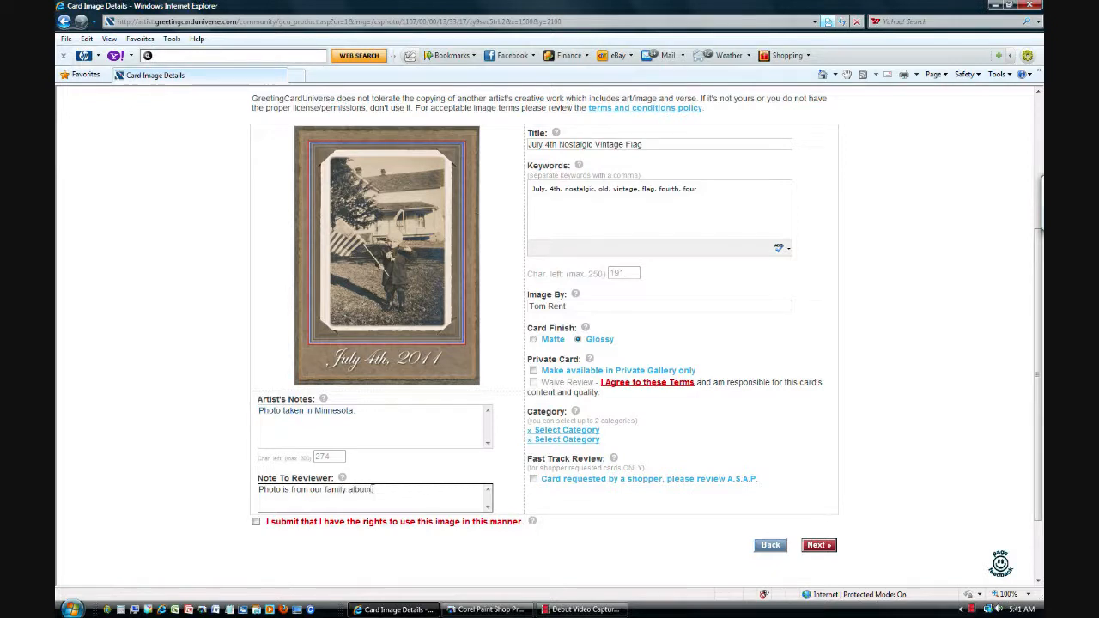
key(BackSpace)
click(399, 468)
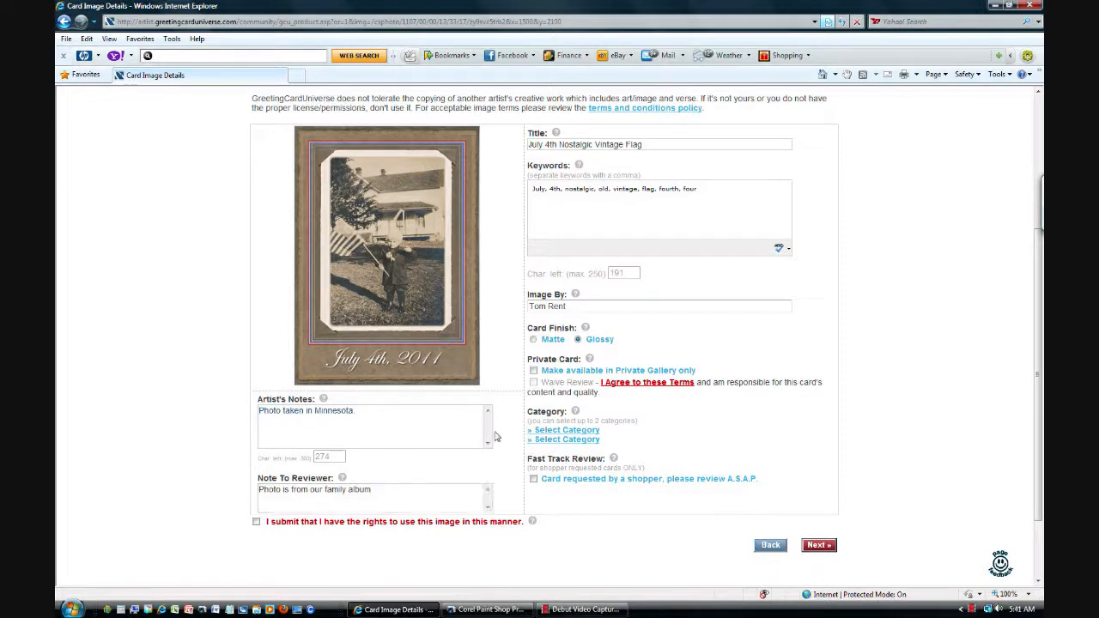
Step: Set the card finish to Glossy, leaving the artist credit as entered
click(565, 309)
click(576, 341)
Step: Start choosing the first card category and expand Holidays down to its Fourth of July subcategories
scroll(498, 382, up, 2)
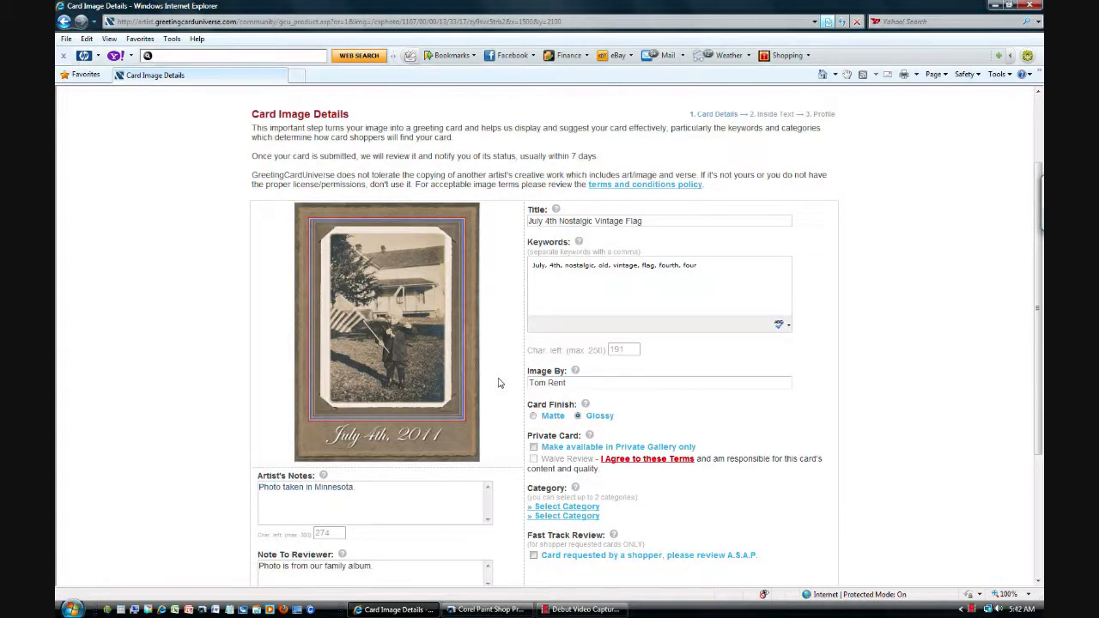
scroll(497, 382, up, 4)
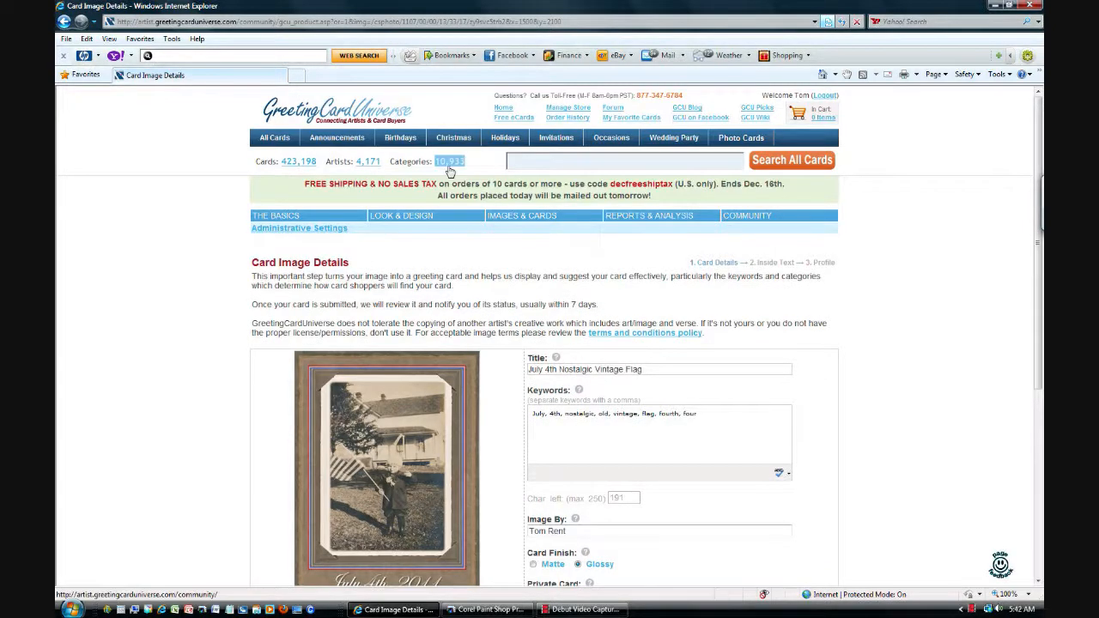
scroll(504, 358, down, 6)
scroll(504, 359, down, 2)
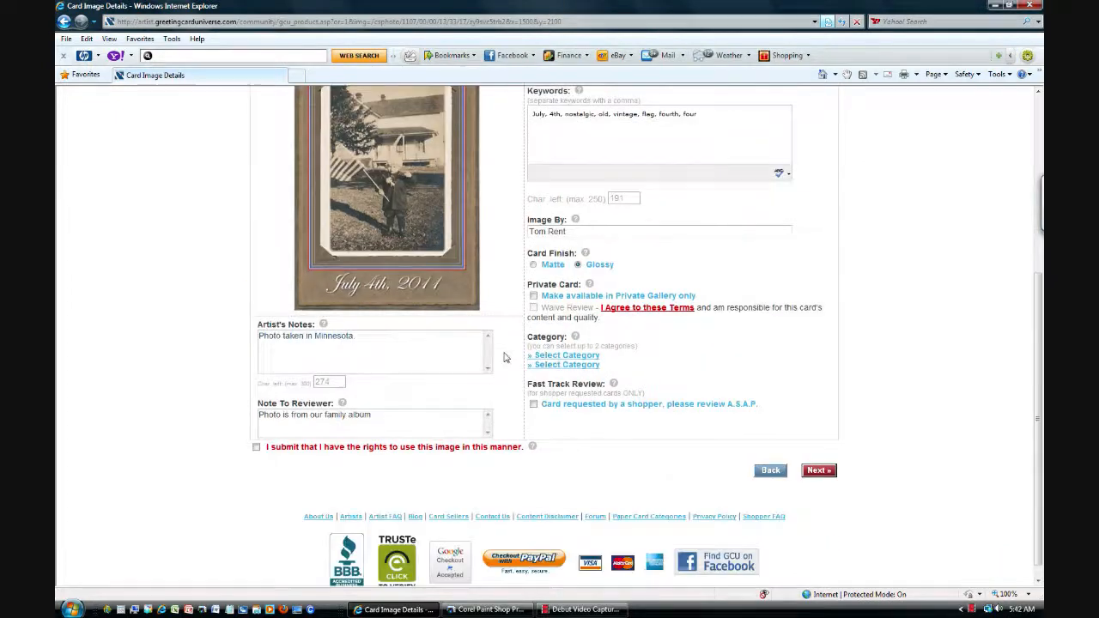
scroll(503, 360, up, 2)
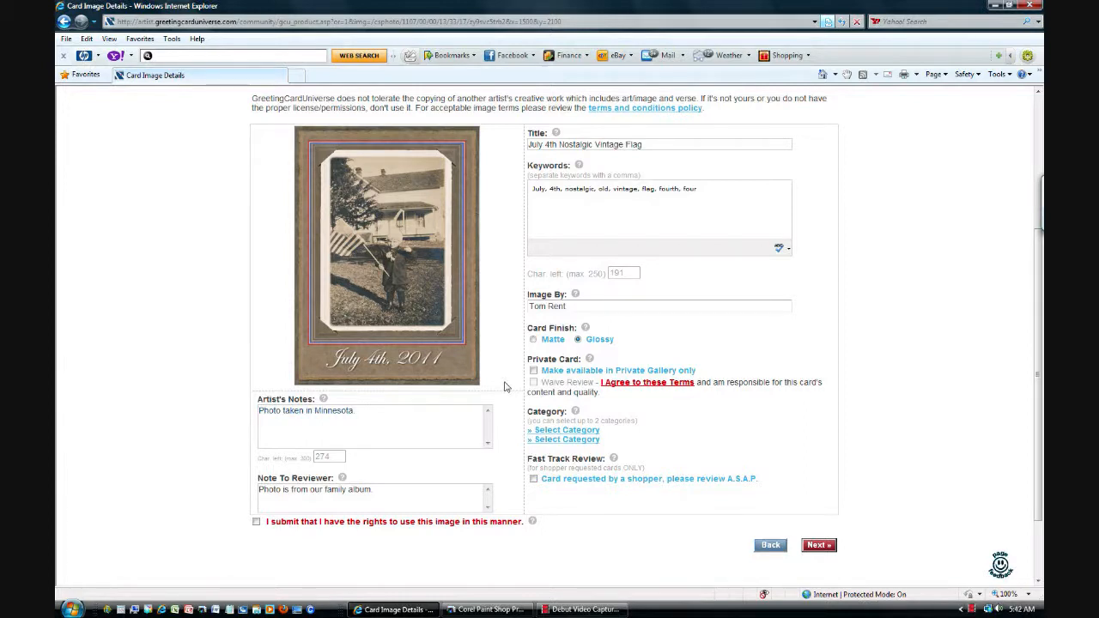
click(583, 431)
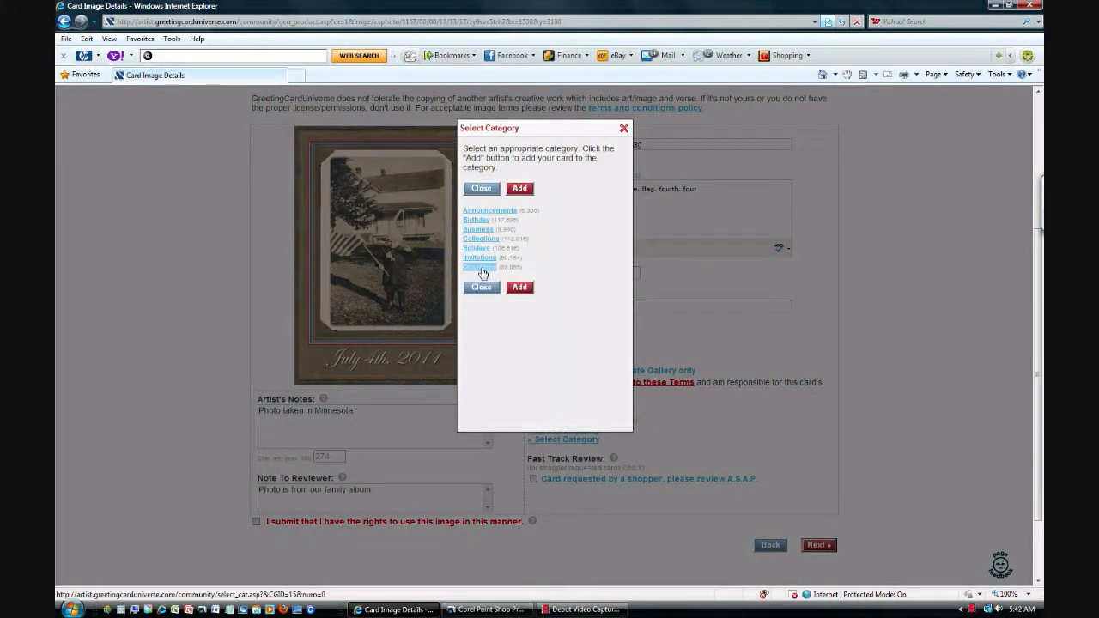
click(477, 248)
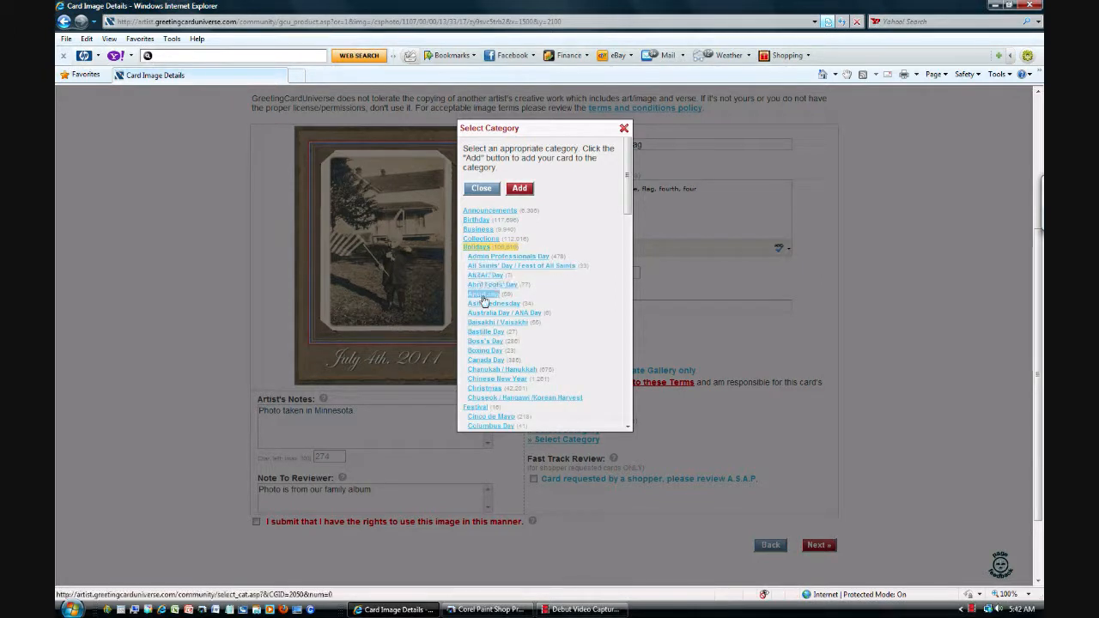
scroll(485, 309, down, 4)
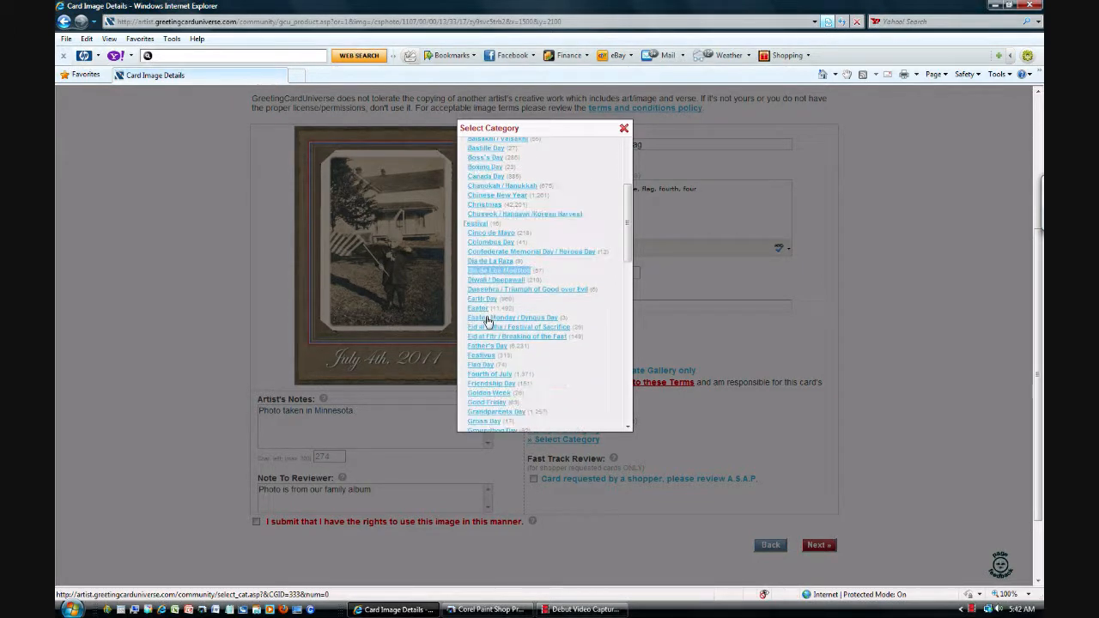
scroll(485, 309, down, 1)
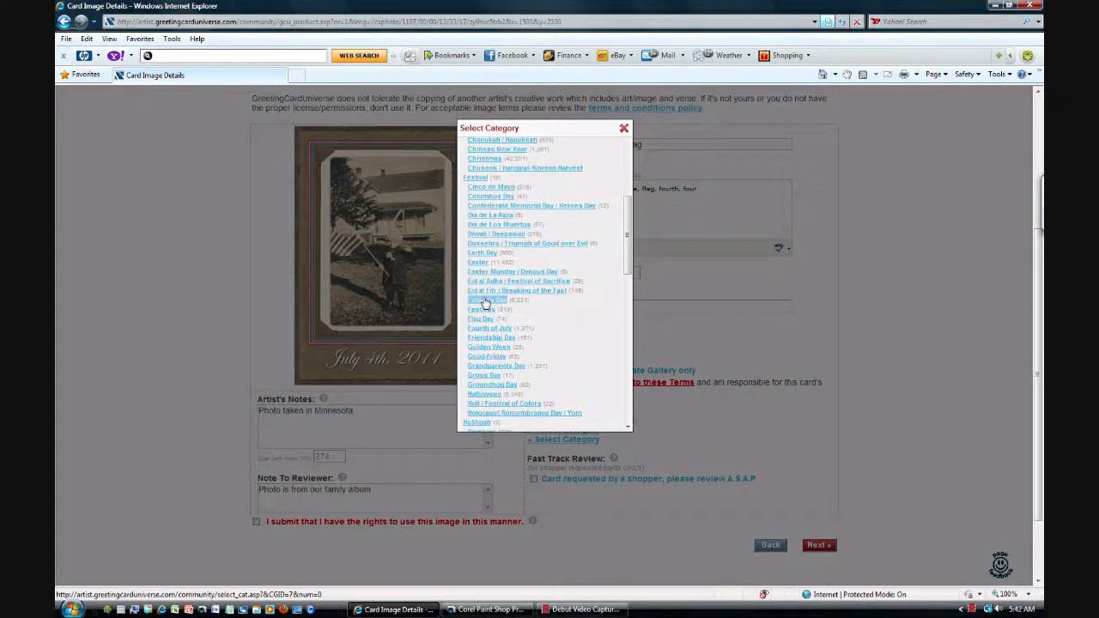
click(487, 332)
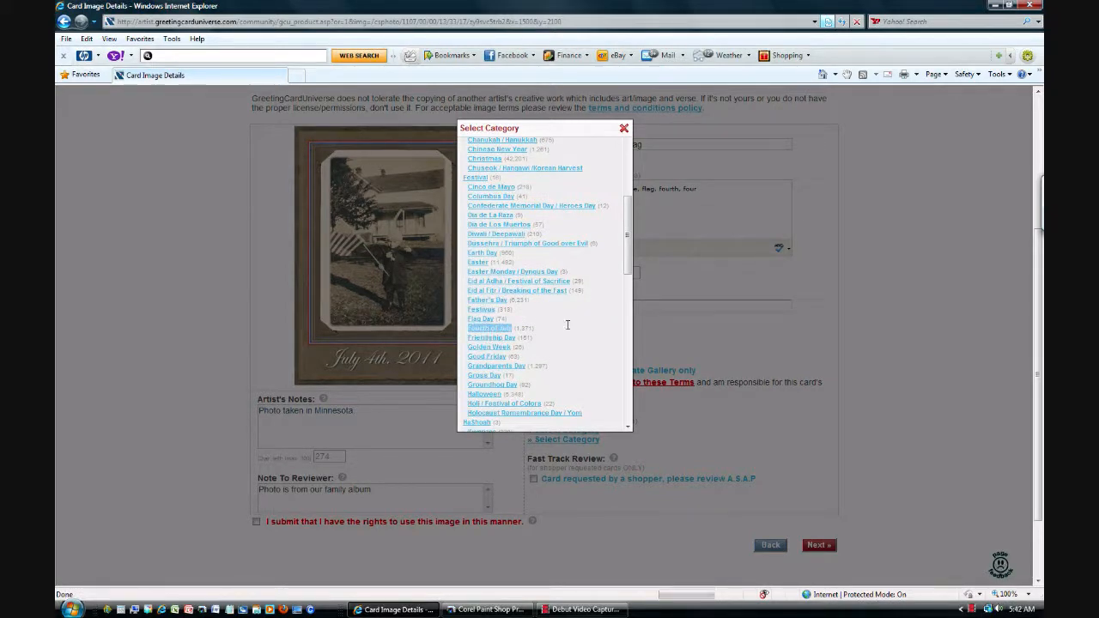
Step: Select the Vintage / Nostalgia / Retro subcategory of Fourth of July and add it as the card's category
scroll(544, 297, down, 7)
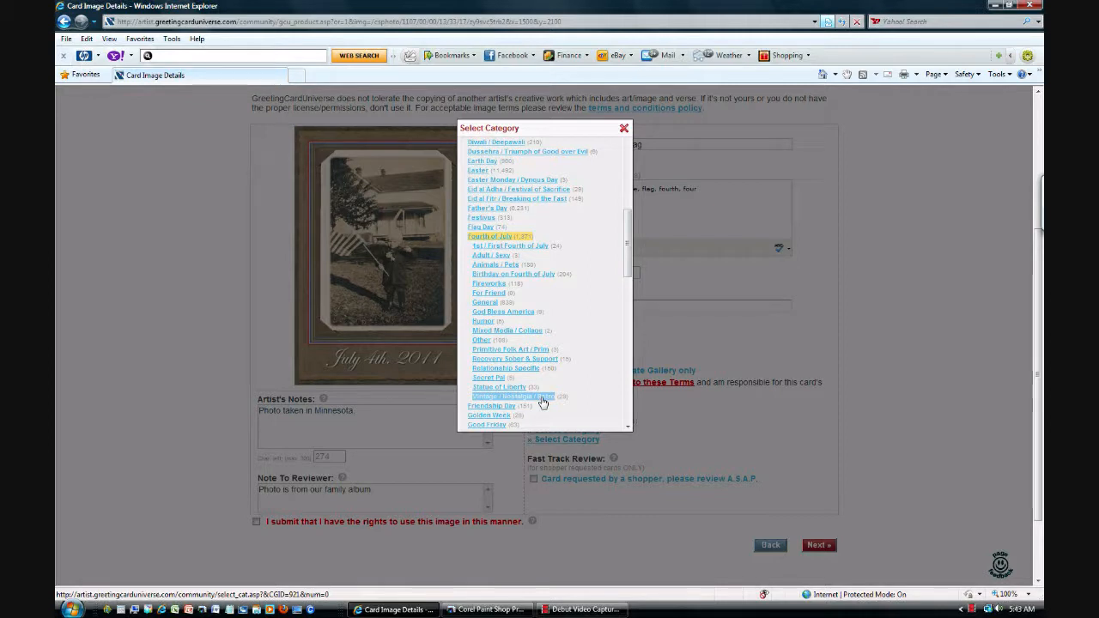
scroll(564, 297, up, 4)
scroll(566, 301, down, 2)
scroll(566, 302, down, 4)
scroll(558, 297, up, 10)
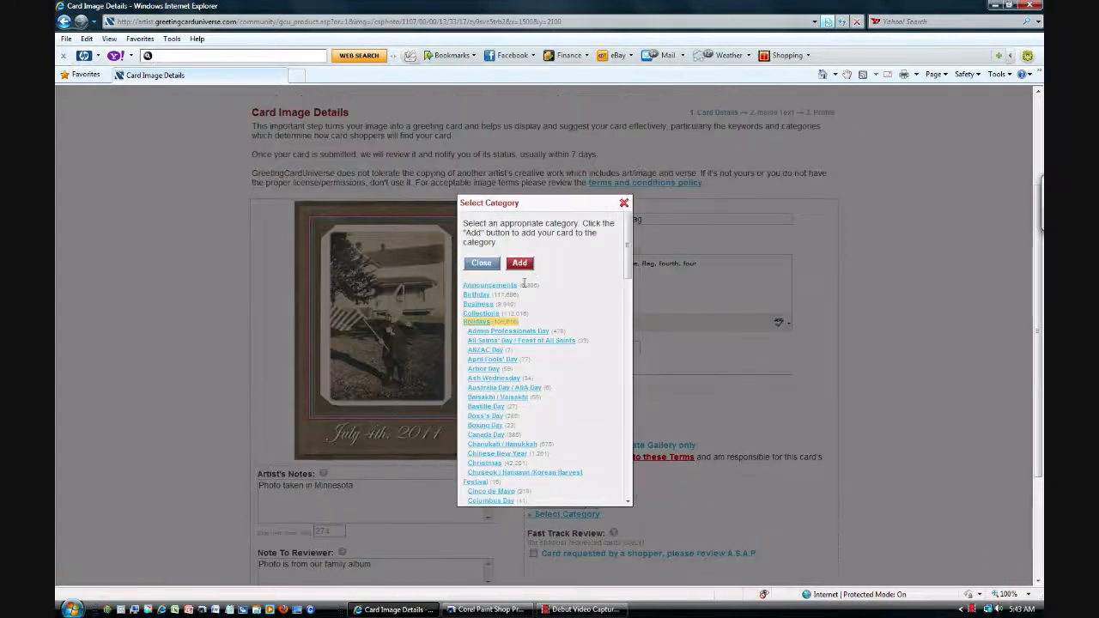
click(520, 264)
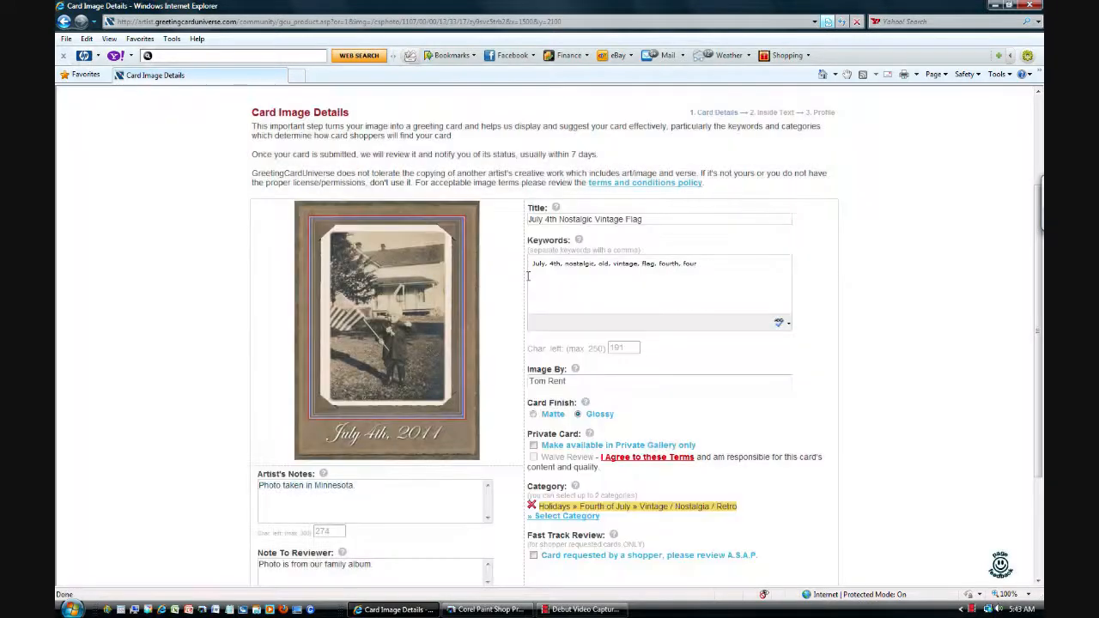
Step: Declare the rights to use the image and continue to the card's inside text
scroll(637, 519, down, 1)
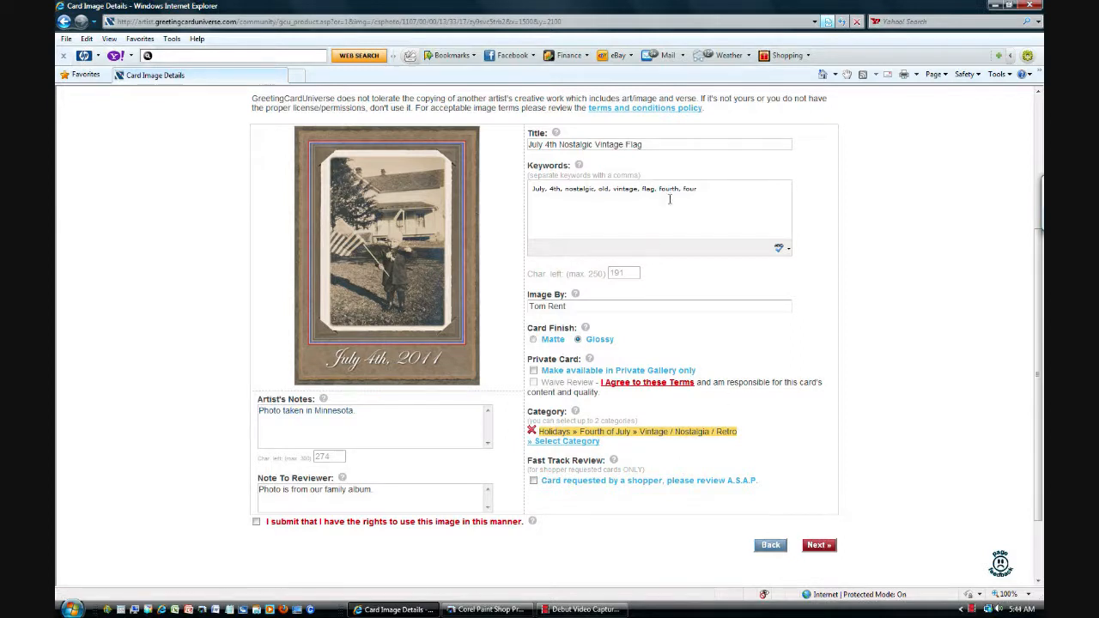
click(818, 545)
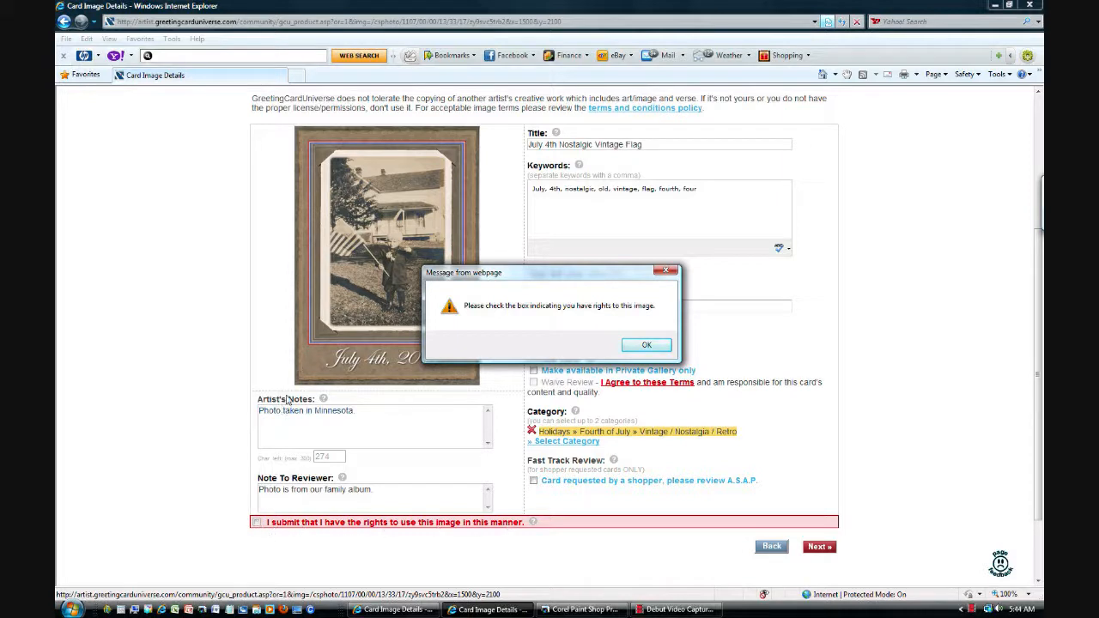
click(646, 345)
click(255, 522)
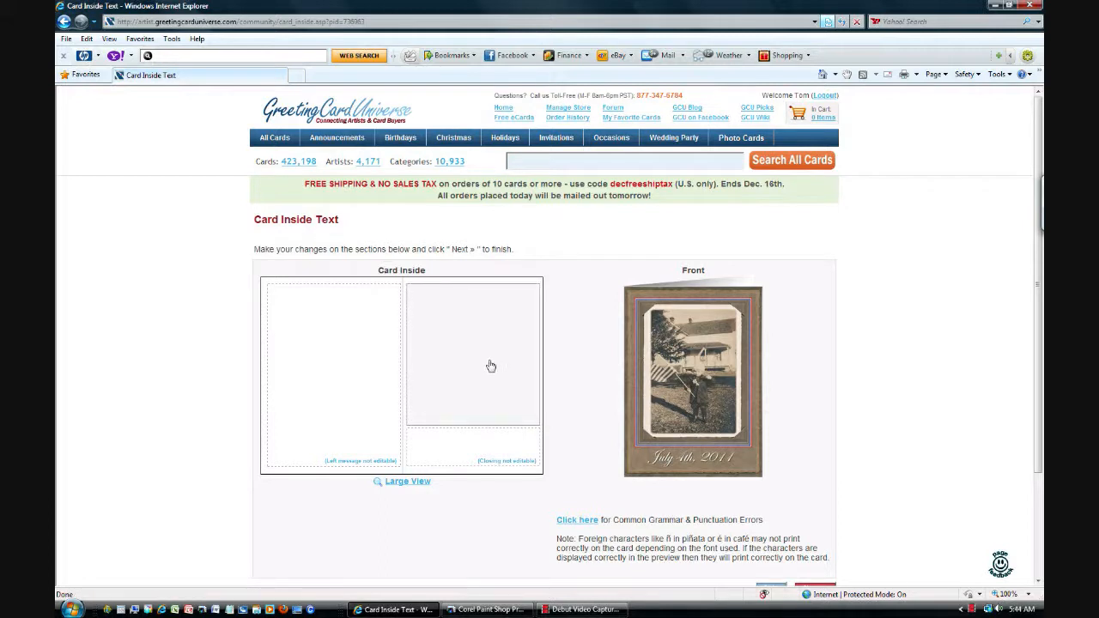
Step: Enter the right inside message "Happy 4th of July! Have a good old-fashioned celebration! Plan to wave the flag!"
scroll(489, 371, down, 2)
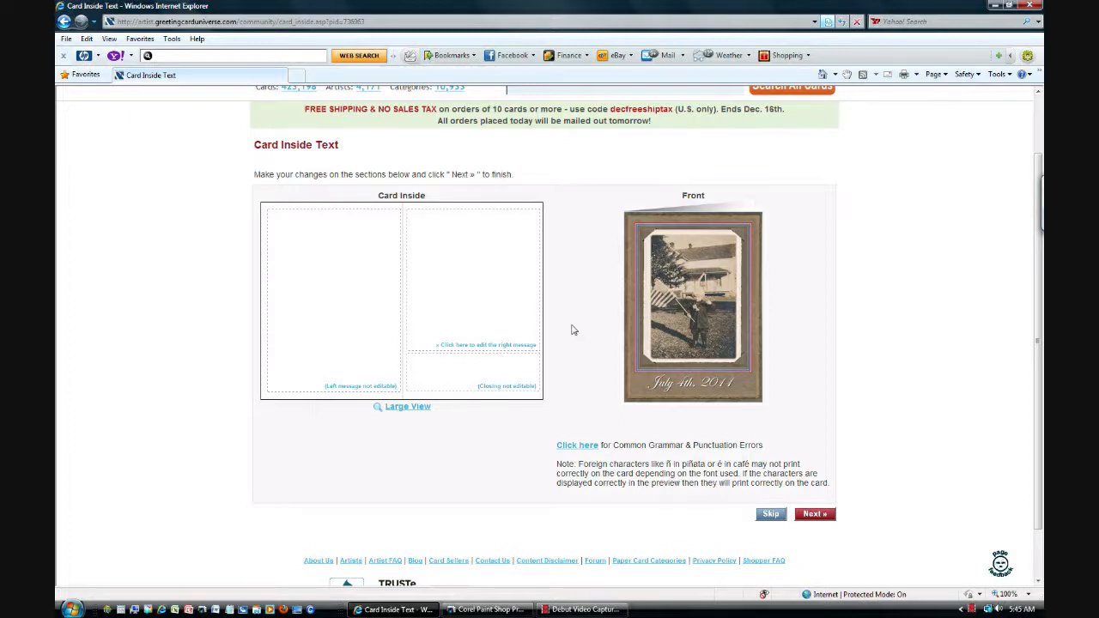
click(467, 289)
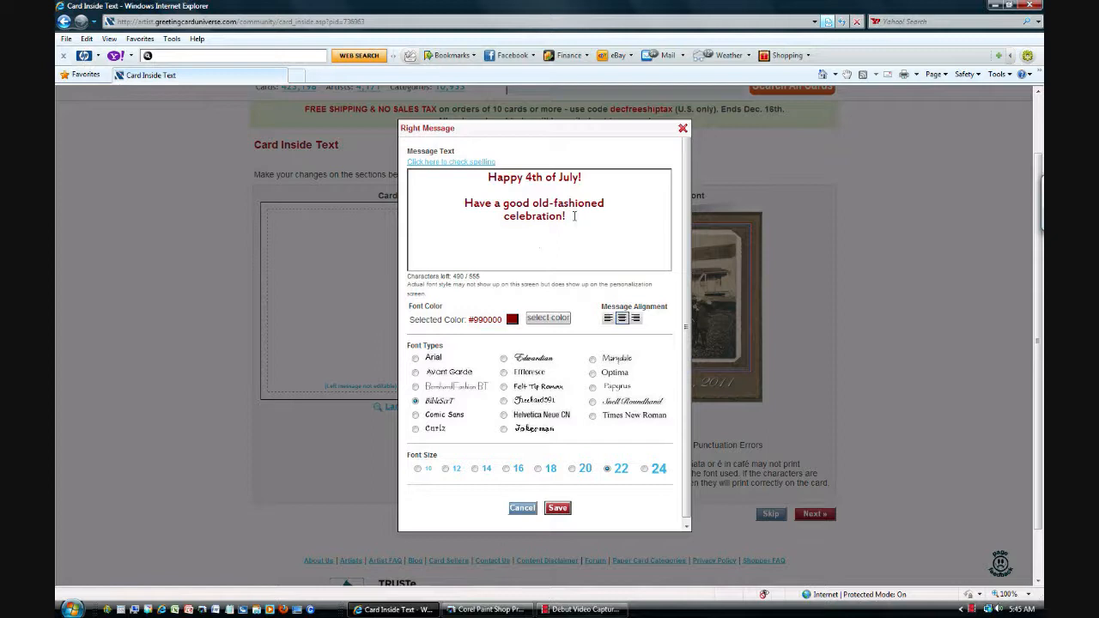
text(Plan to wave the fl)
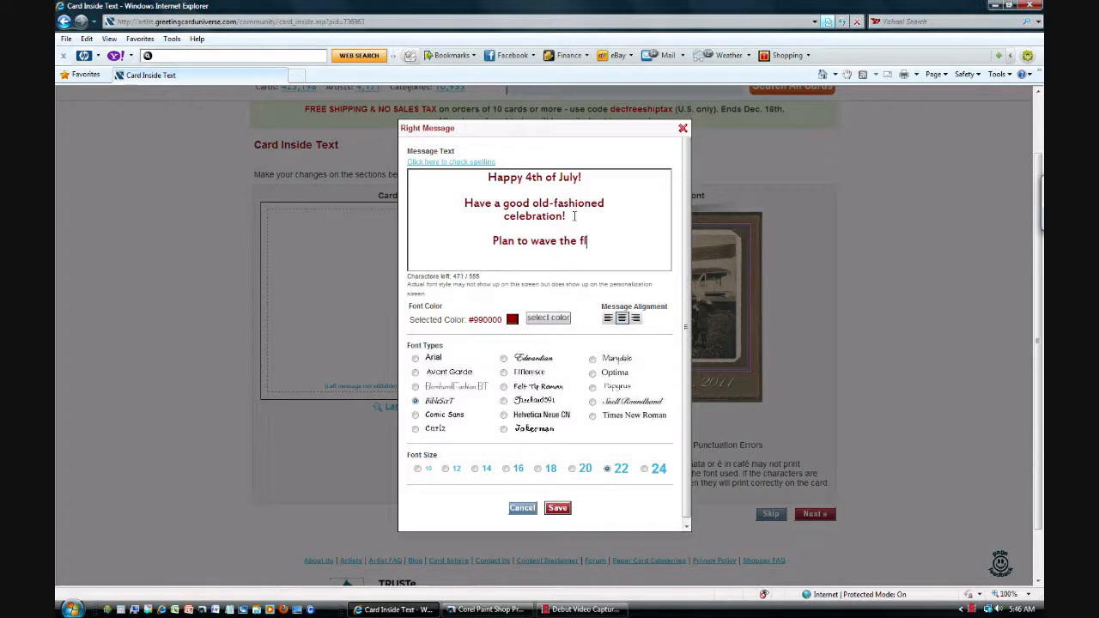
text(ag!)
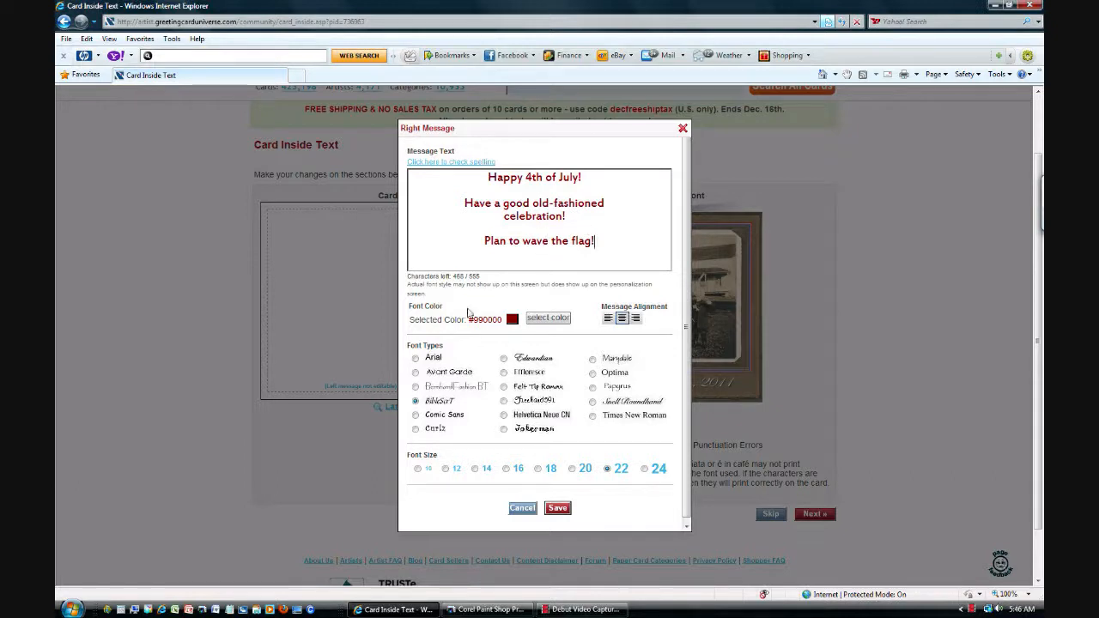
Step: Look at the font colors, try several fonts for the inside message, choose BibleScrT, and set the font size to 20
click(512, 320)
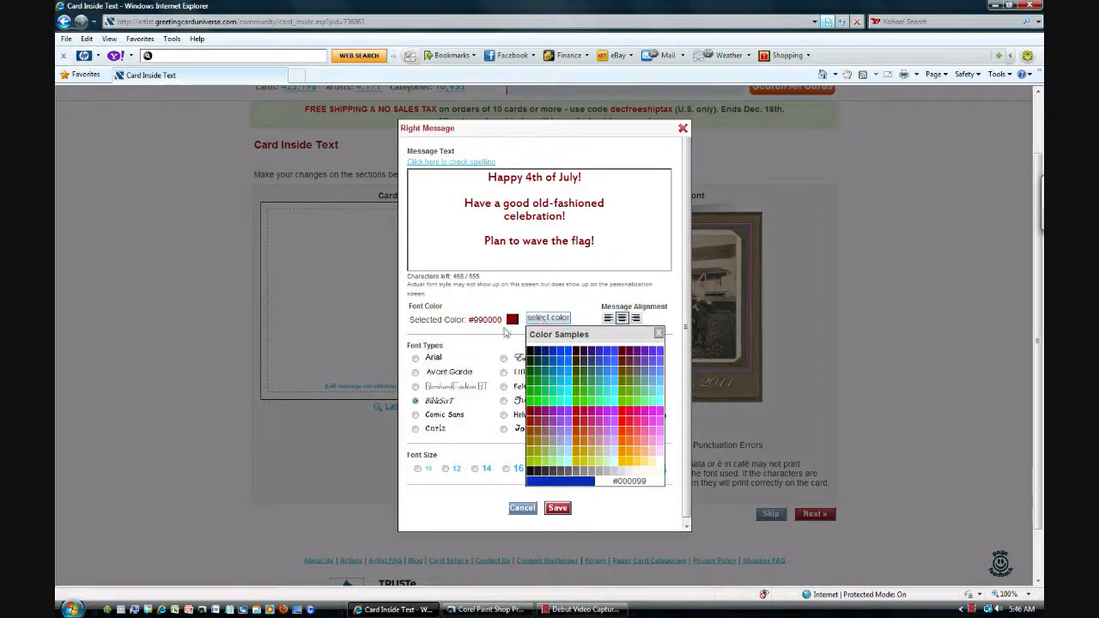
click(505, 334)
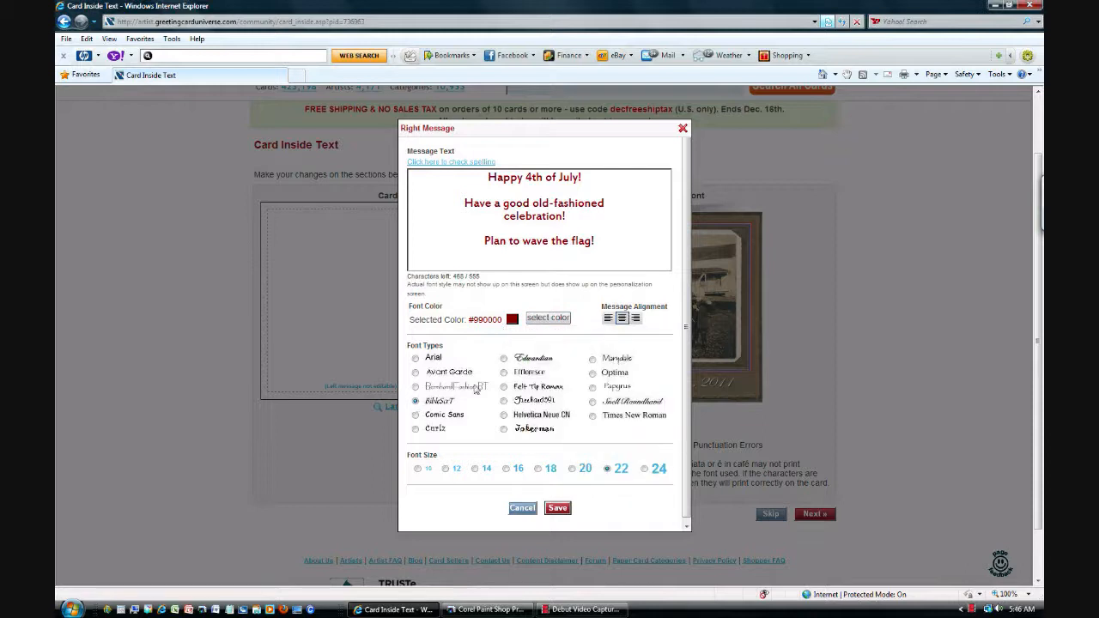
click(504, 428)
click(504, 400)
click(504, 371)
click(592, 416)
click(592, 401)
click(592, 373)
click(593, 359)
click(416, 400)
click(415, 387)
click(416, 401)
click(572, 469)
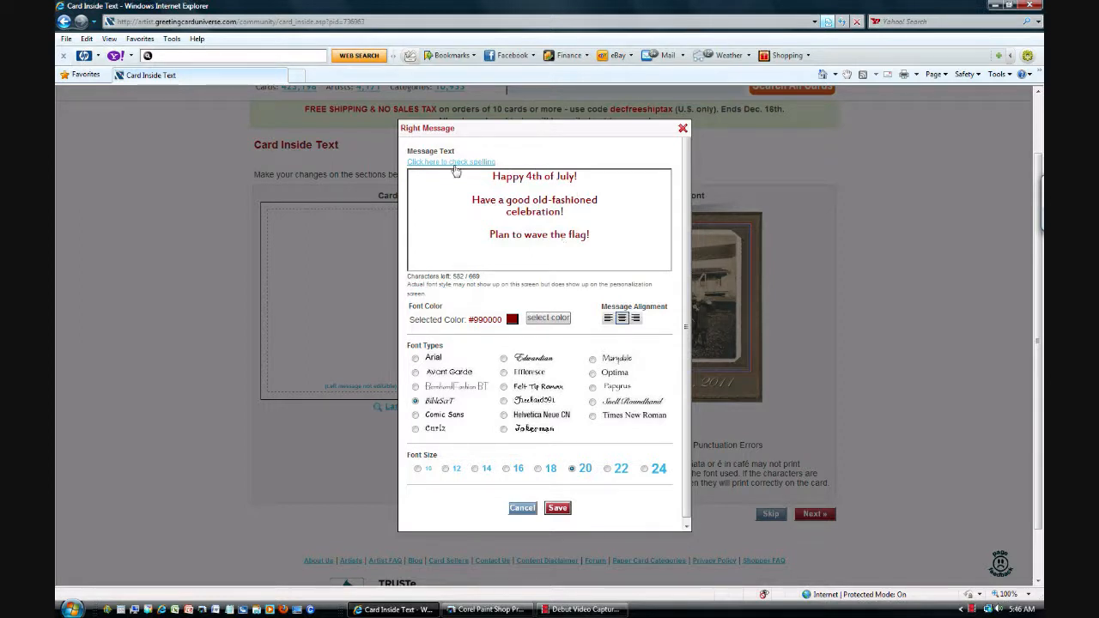
Step: Check the message's spelling, ignore the flagged word "old-fashioned", and save the inside message
click(455, 164)
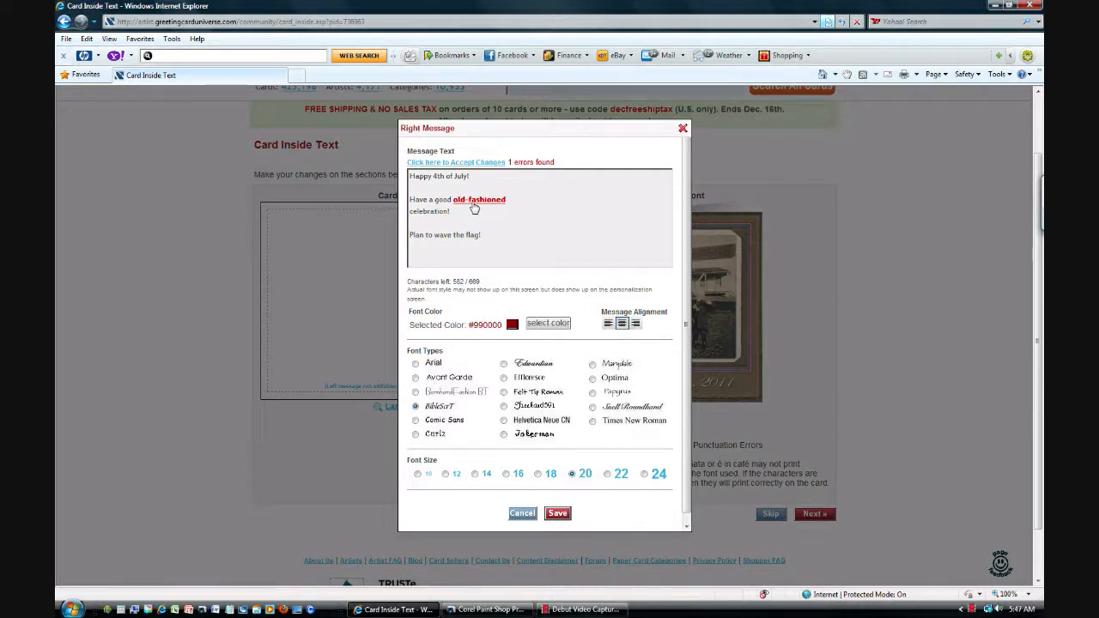
click(474, 206)
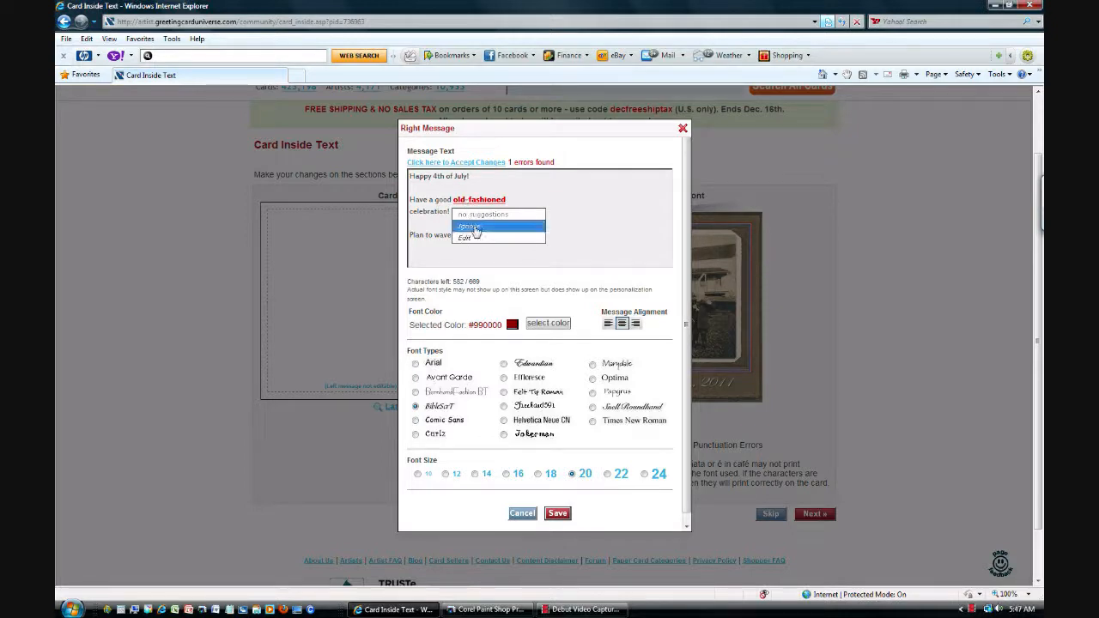
click(476, 228)
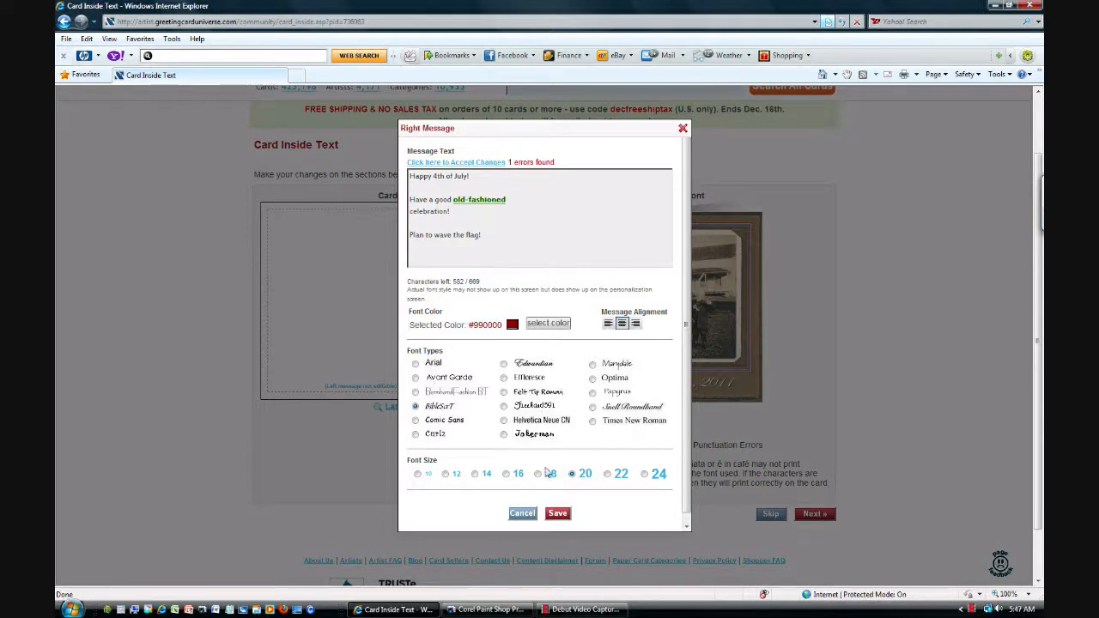
click(558, 514)
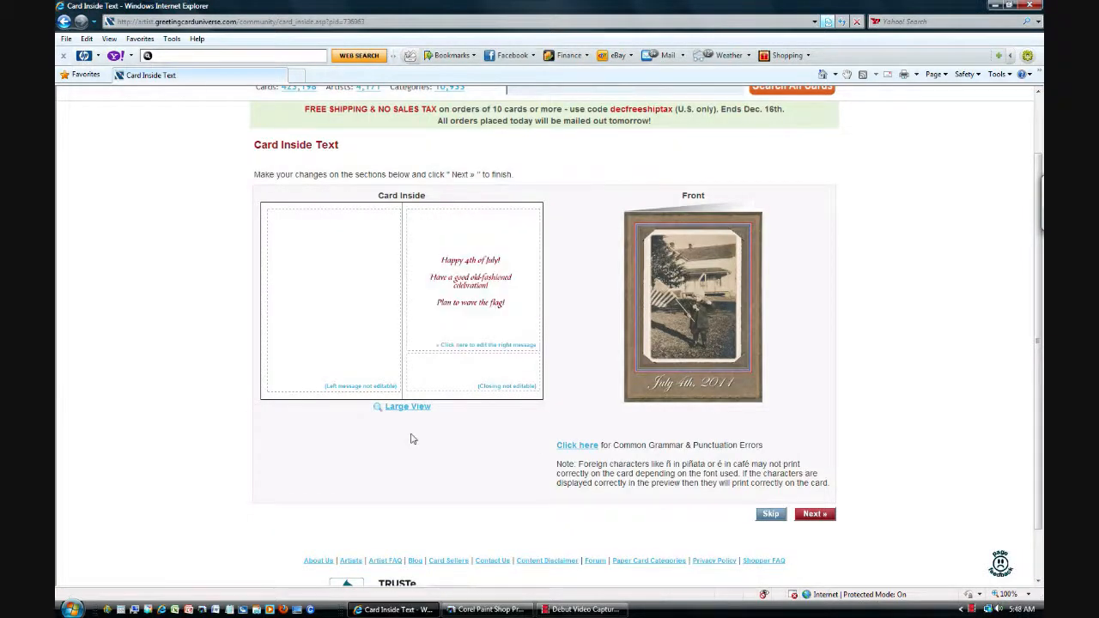
Step: Preview the card's inside in the large view, then consult the common grammar and punctuation errors
click(403, 409)
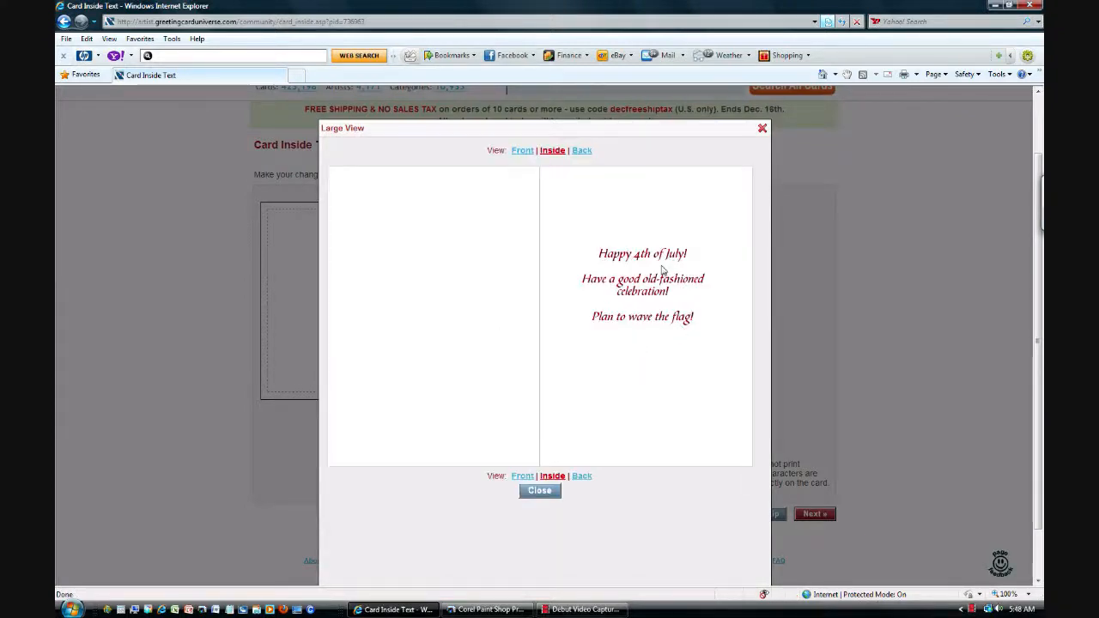
click(540, 491)
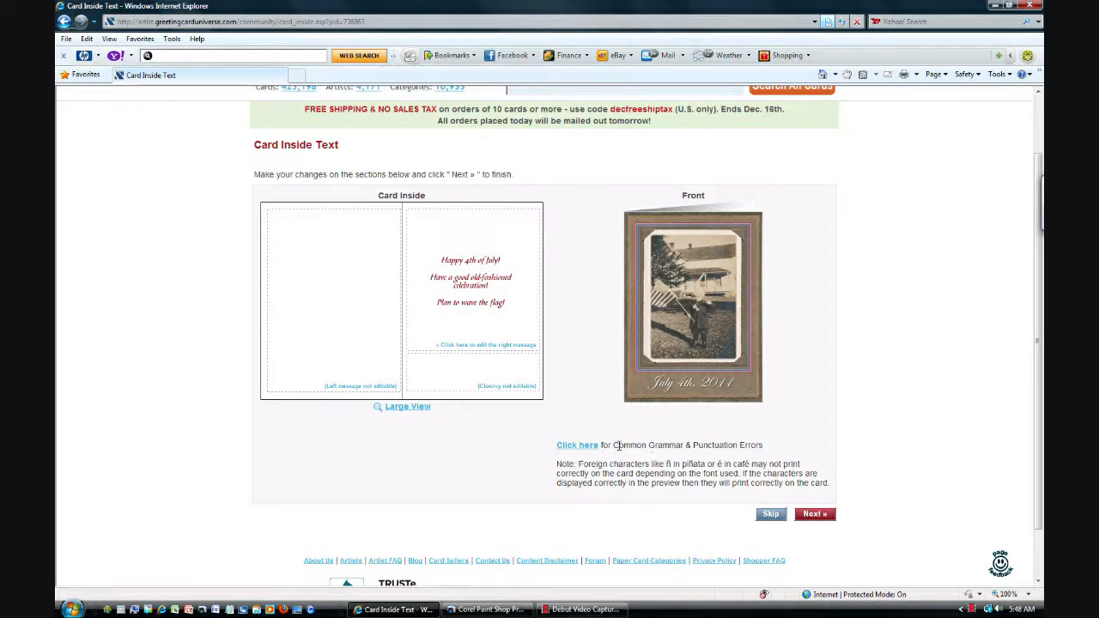
click(578, 448)
Step: Finish the inside text to submit the card and review its entry in the list of managed cards
click(808, 513)
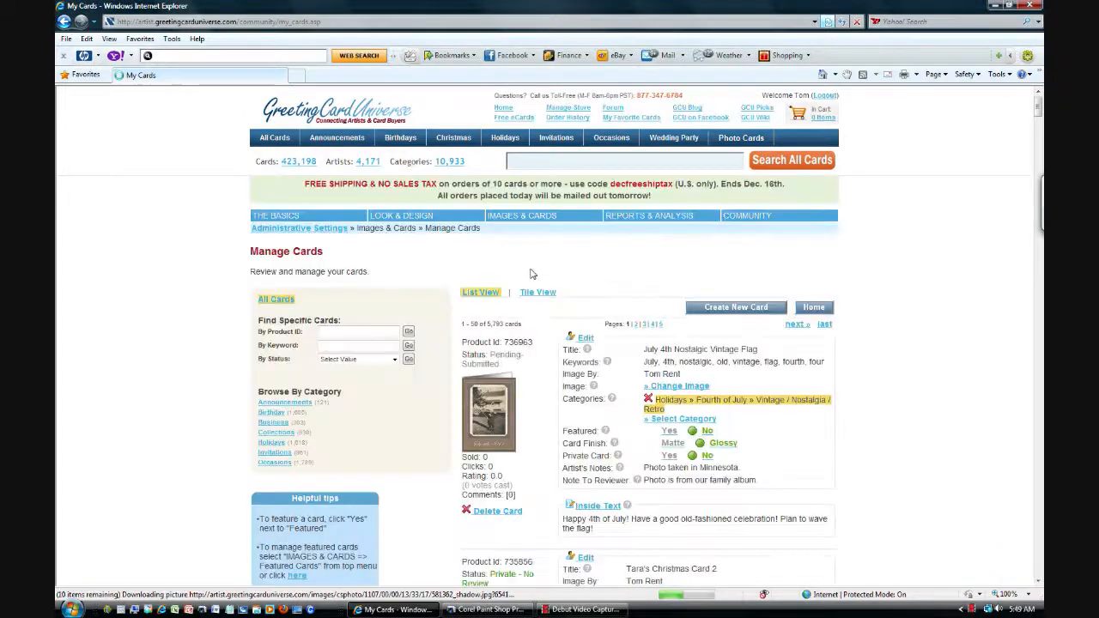
scroll(459, 334, down, 2)
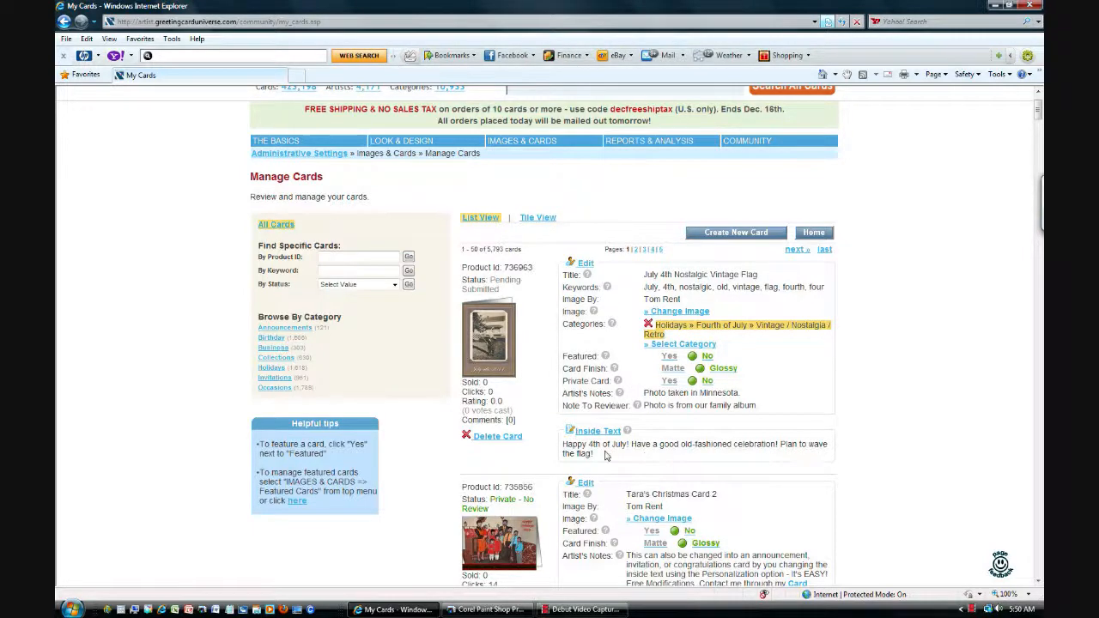
scroll(812, 378, down, 1)
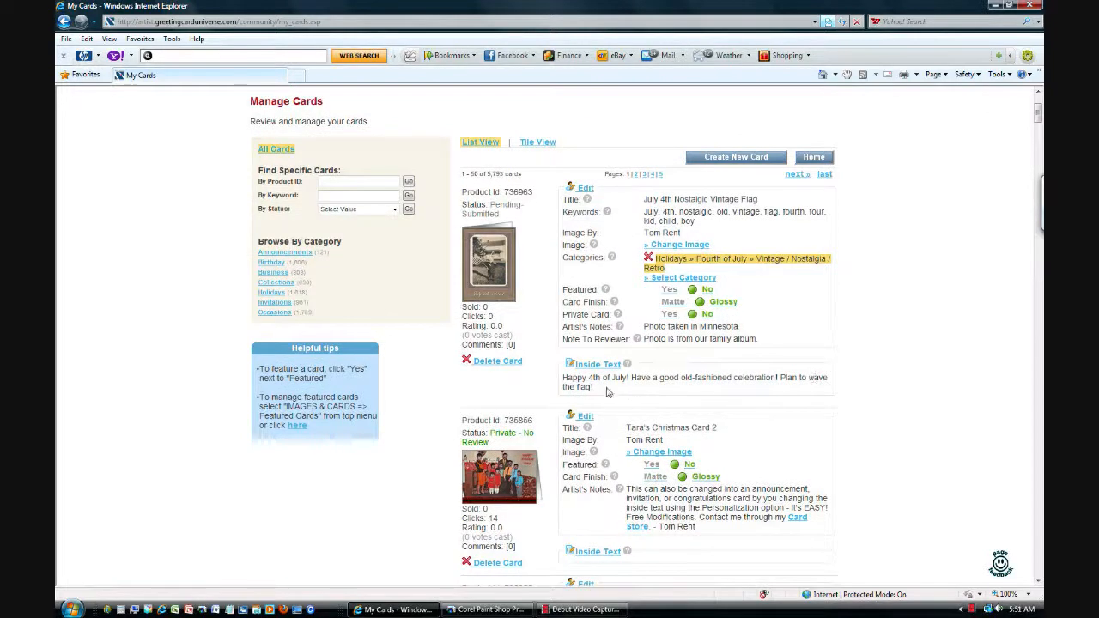